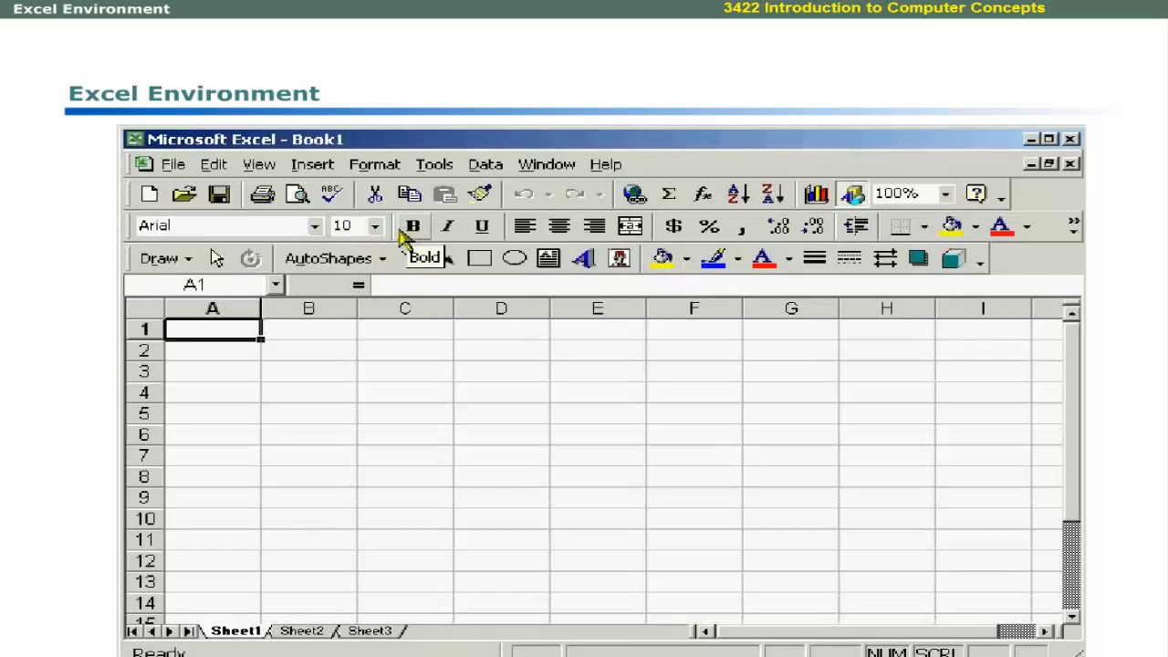
# - Look through the Basic Shapes offered among the AutoShapes and close the list without inserting one
pyautogui.click(384, 259)
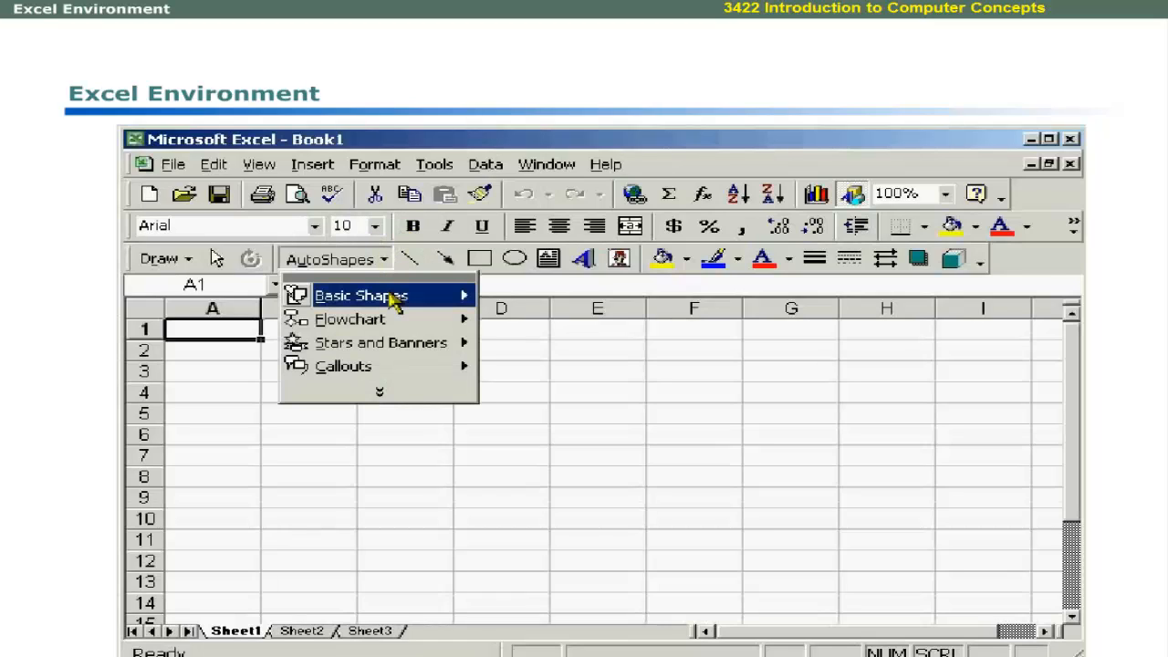
pyautogui.moveTo(394, 299)
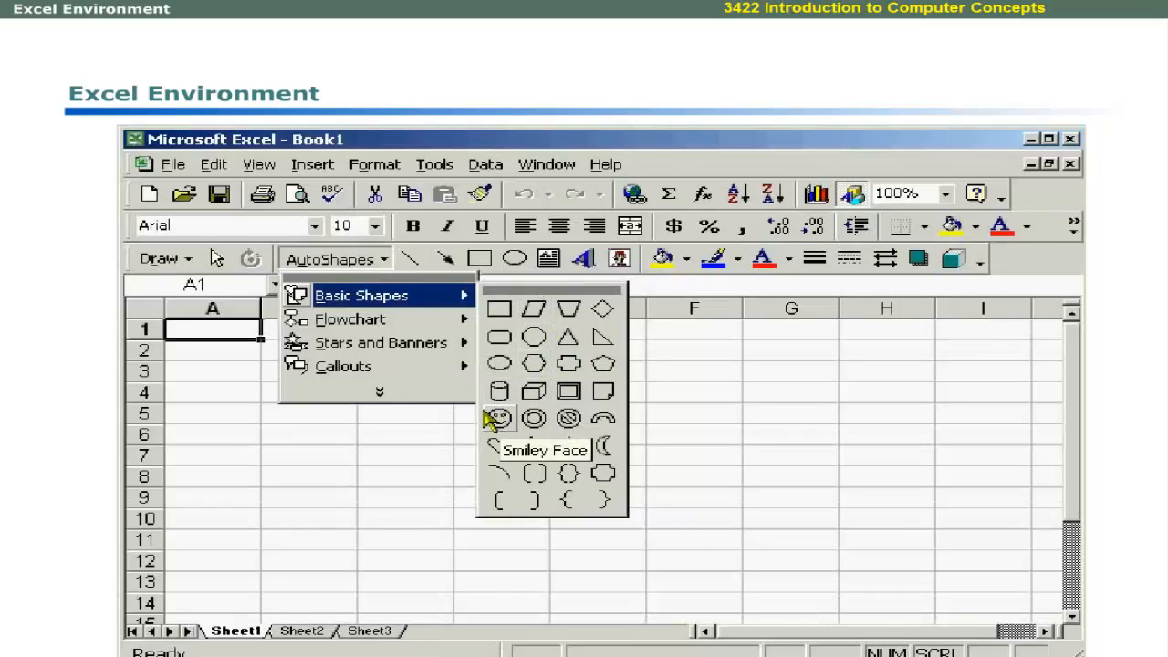
pyautogui.click(402, 435)
# - Select cells C8, B5, A3 and A8 one after another on Sheet1
pyautogui.click(444, 469)
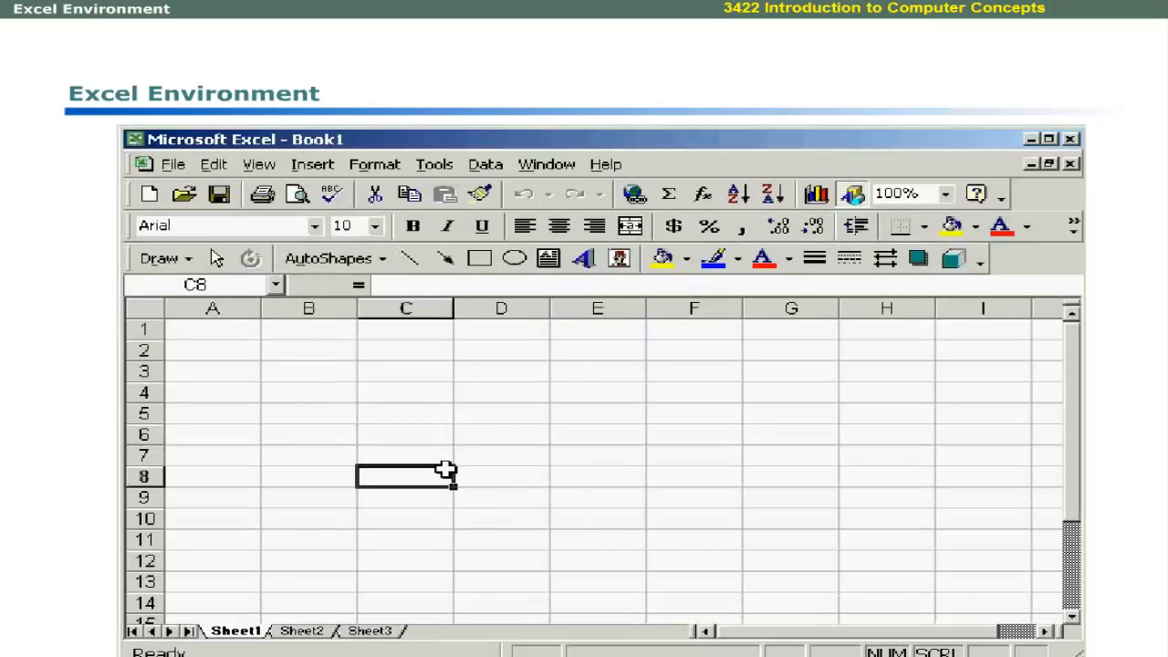
pyautogui.click(330, 411)
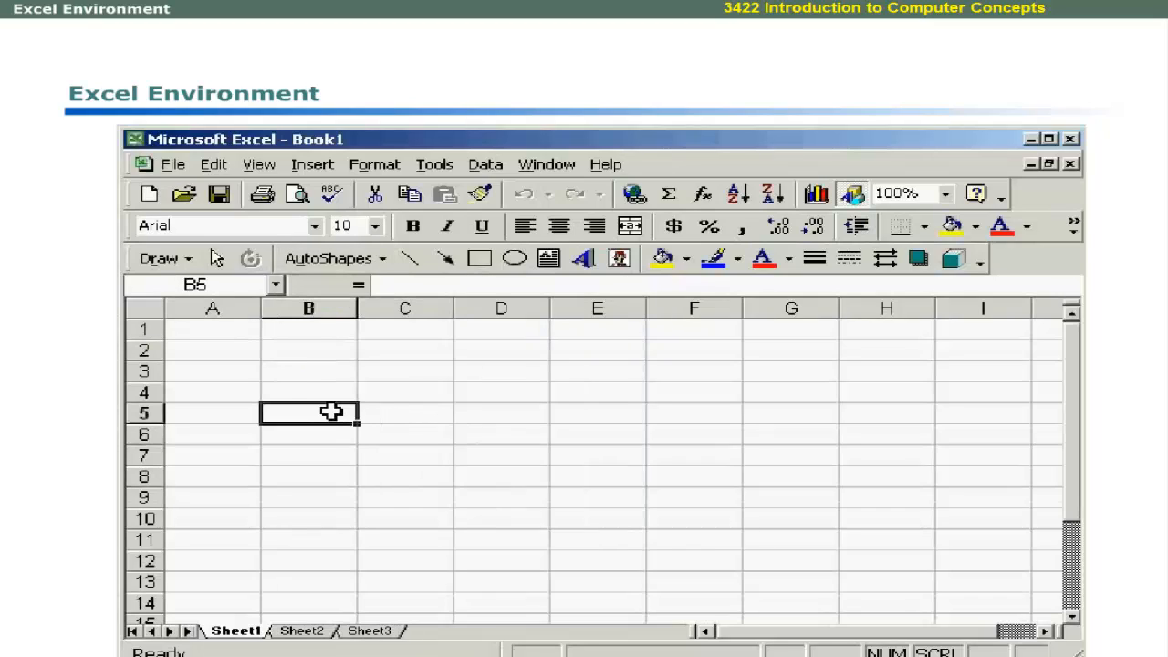
pyautogui.click(248, 369)
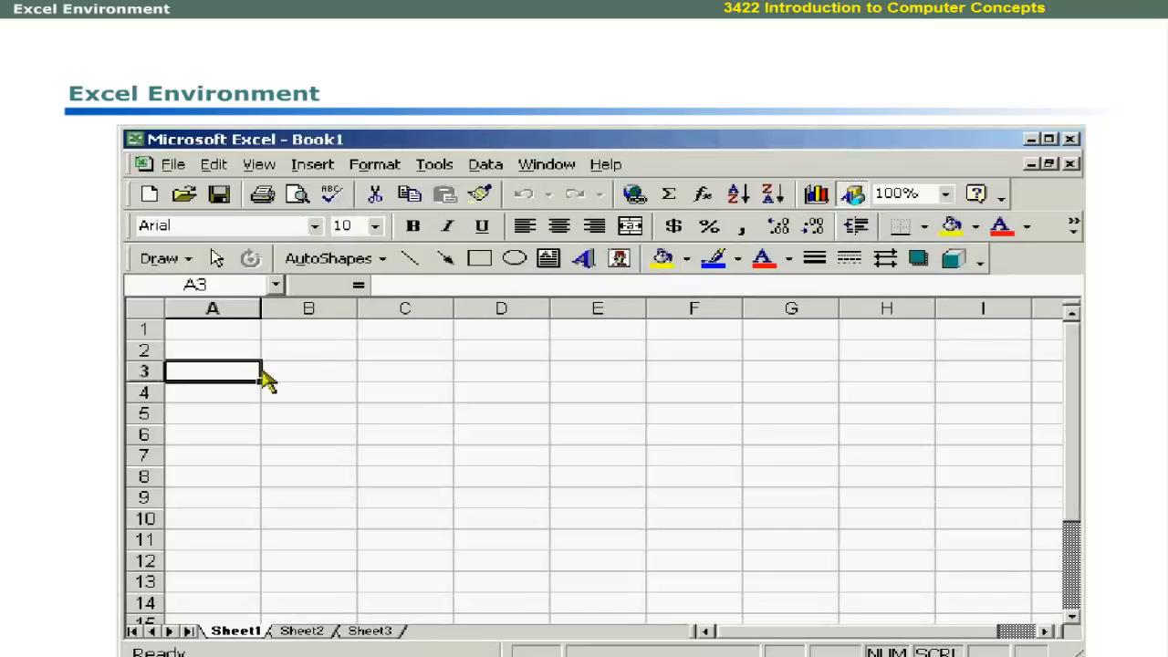
pyautogui.click(228, 472)
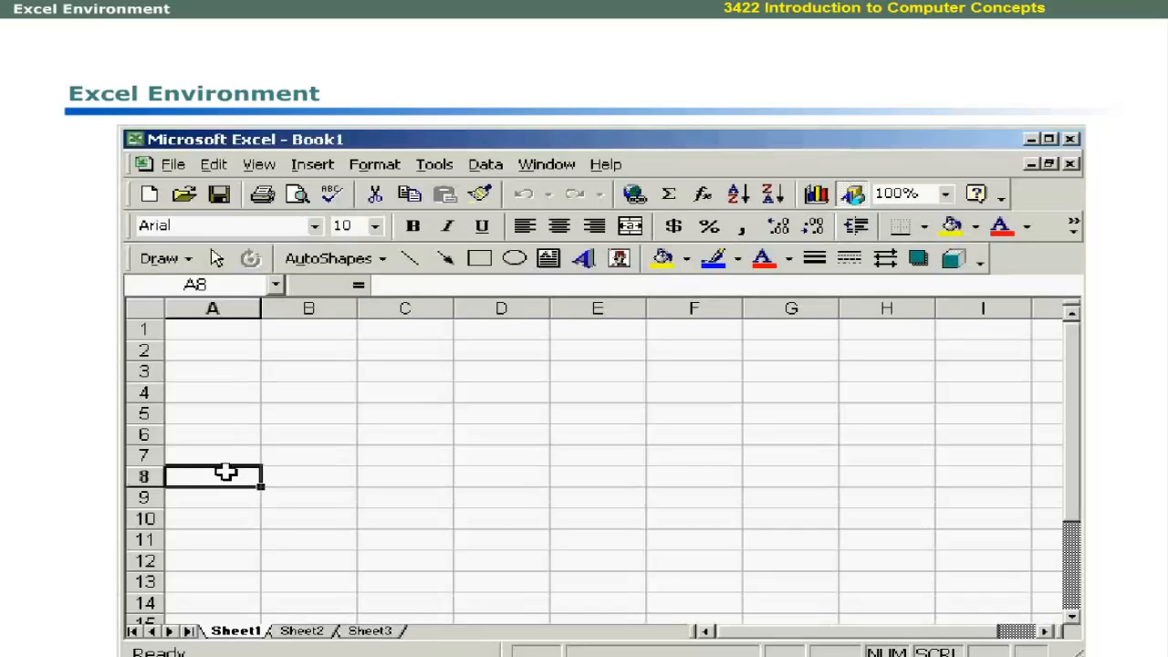
# - View Sheet2 and Sheet3 of the workbook and return to Sheet1
pyautogui.click(298, 632)
pyautogui.click(359, 632)
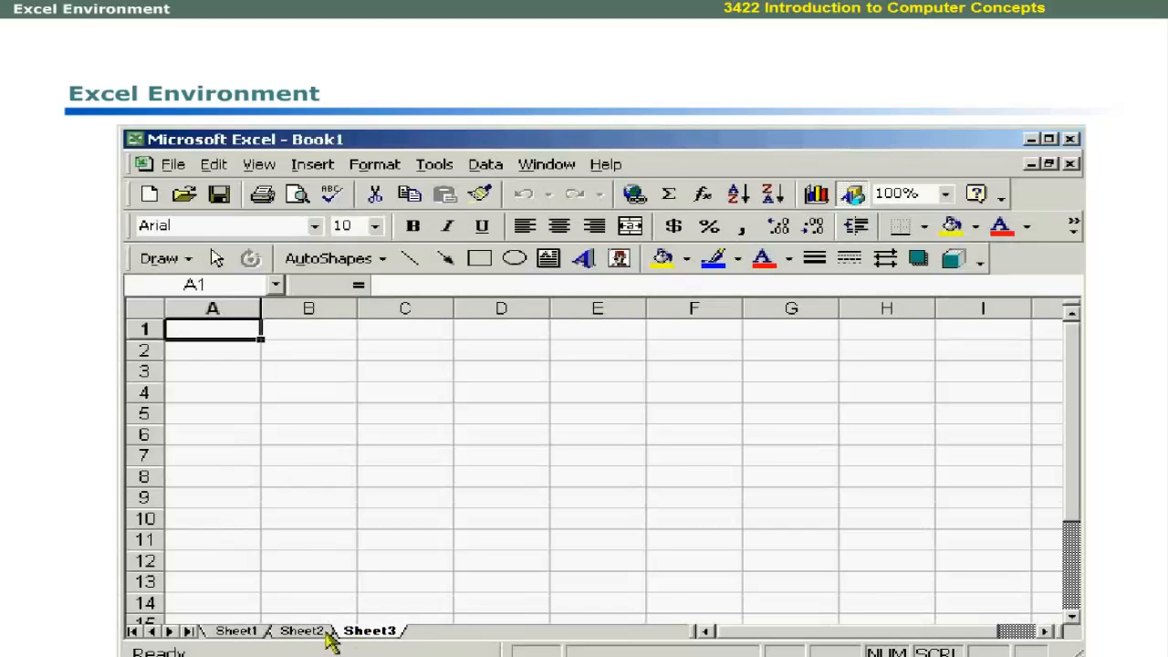
pyautogui.click(258, 631)
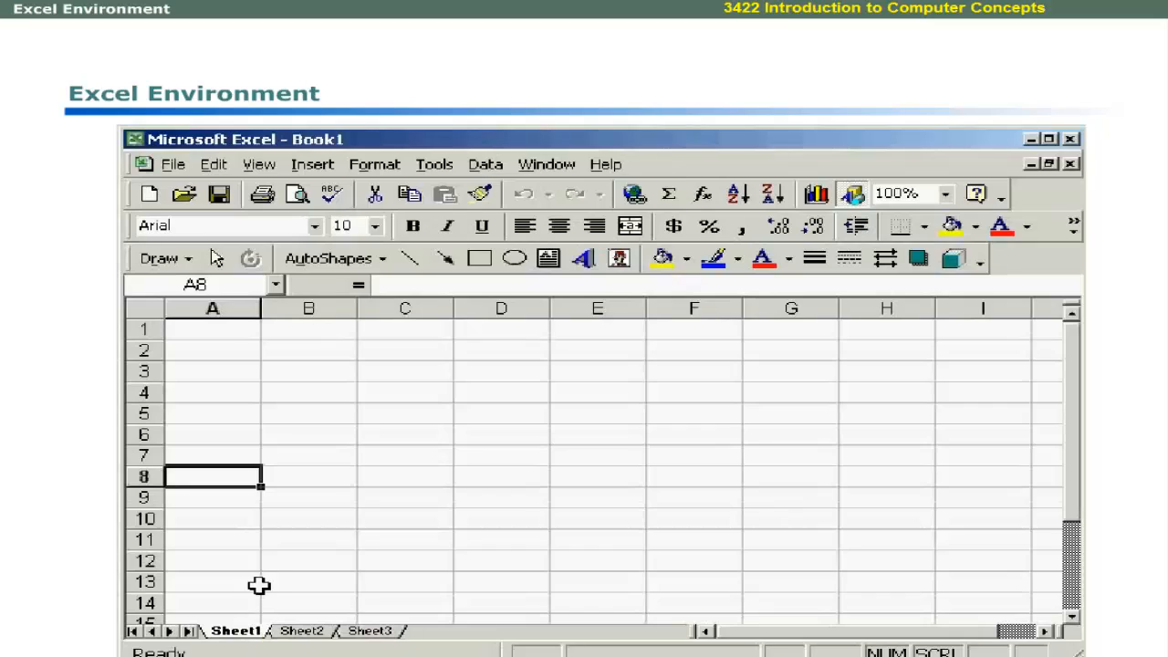
# - Select rows 1 and 2 and columns A and B individually, finishing on cell A2
pyautogui.click(147, 332)
pyautogui.click(145, 346)
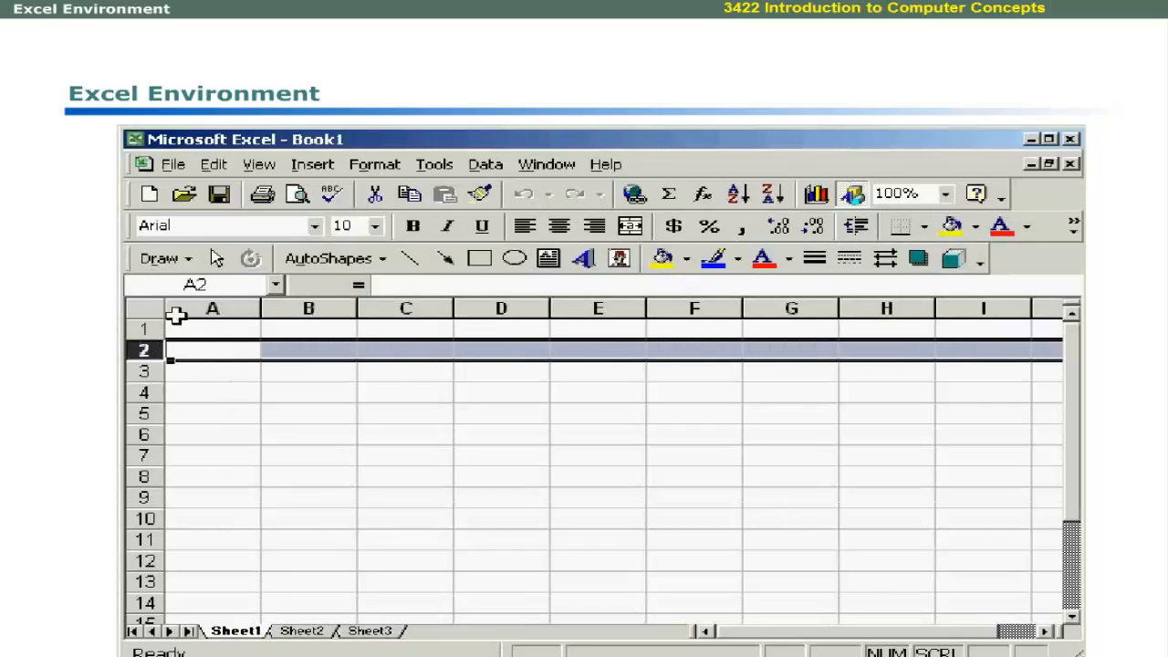
pyautogui.click(192, 307)
pyautogui.click(315, 308)
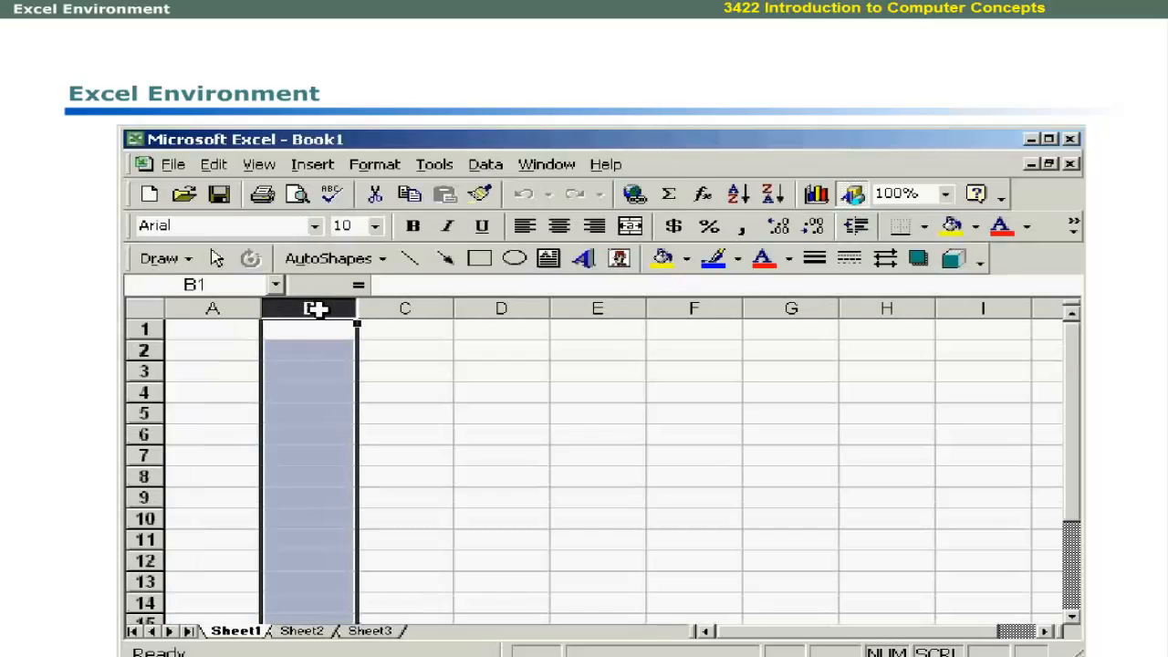
pyautogui.click(235, 348)
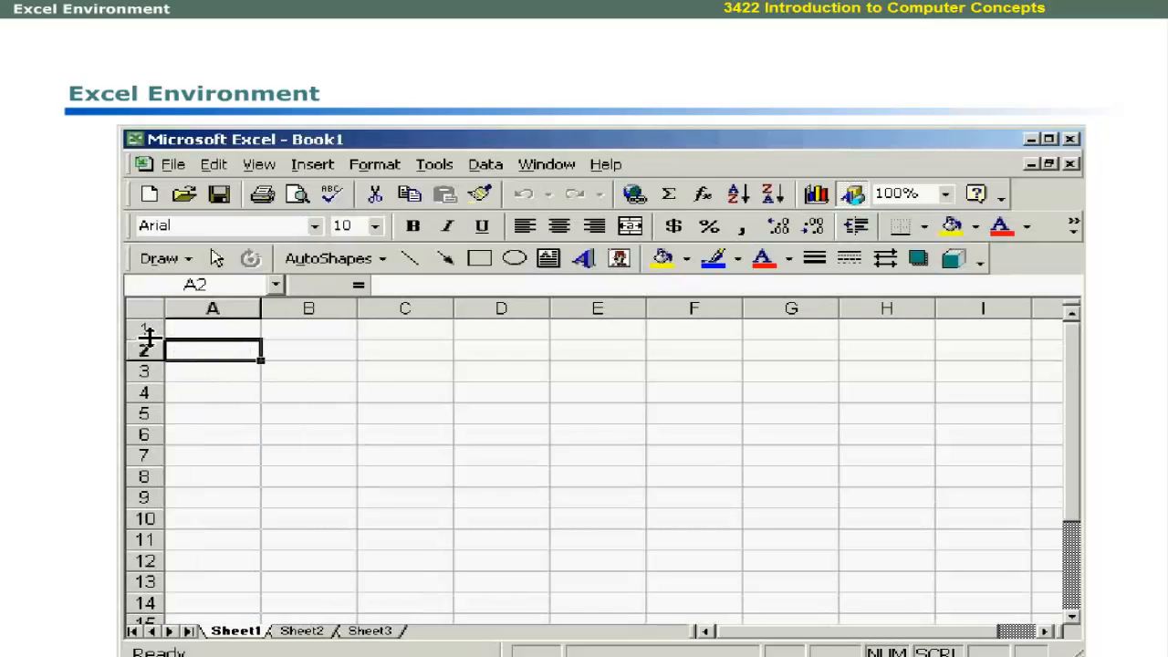
# - Select each of rows 1 through 7 in turn, followed by rows 11 and 12 together
pyautogui.click(144, 330)
pyautogui.click(145, 350)
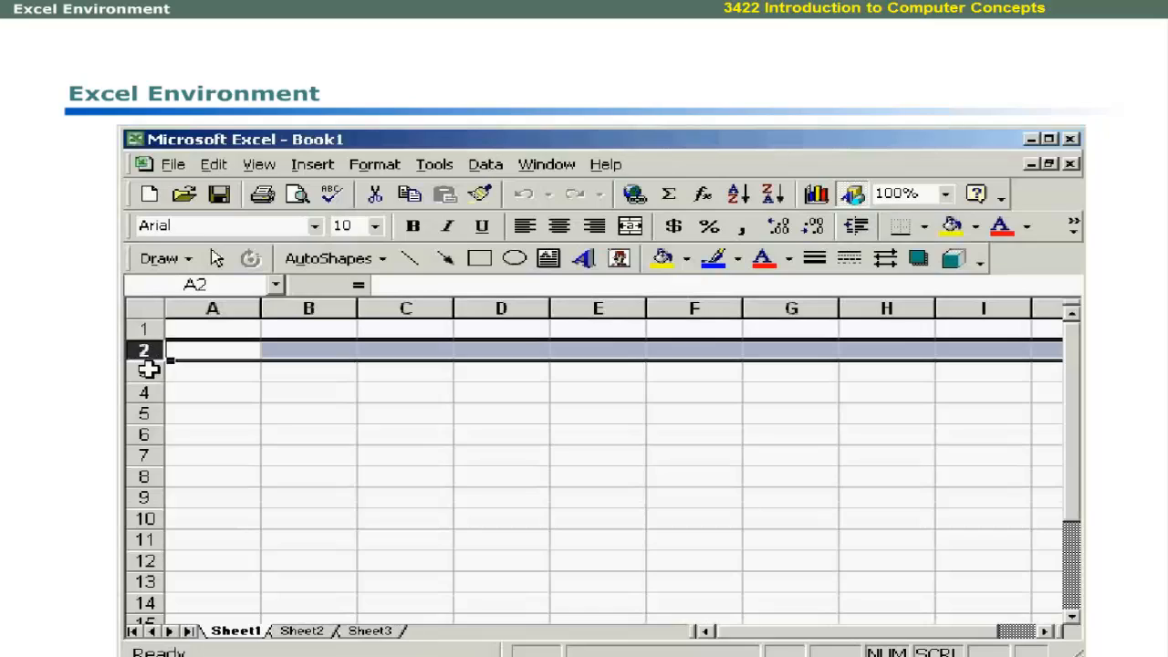
pyautogui.click(145, 372)
pyautogui.click(145, 393)
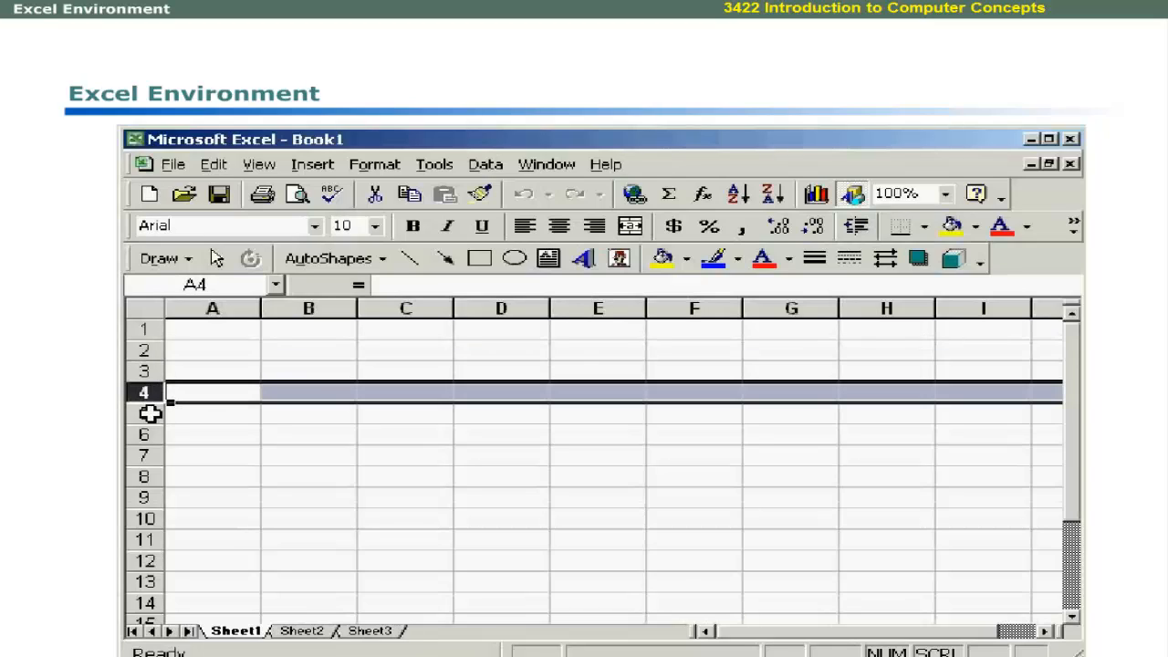
pyautogui.click(149, 413)
pyautogui.click(149, 434)
pyautogui.click(151, 455)
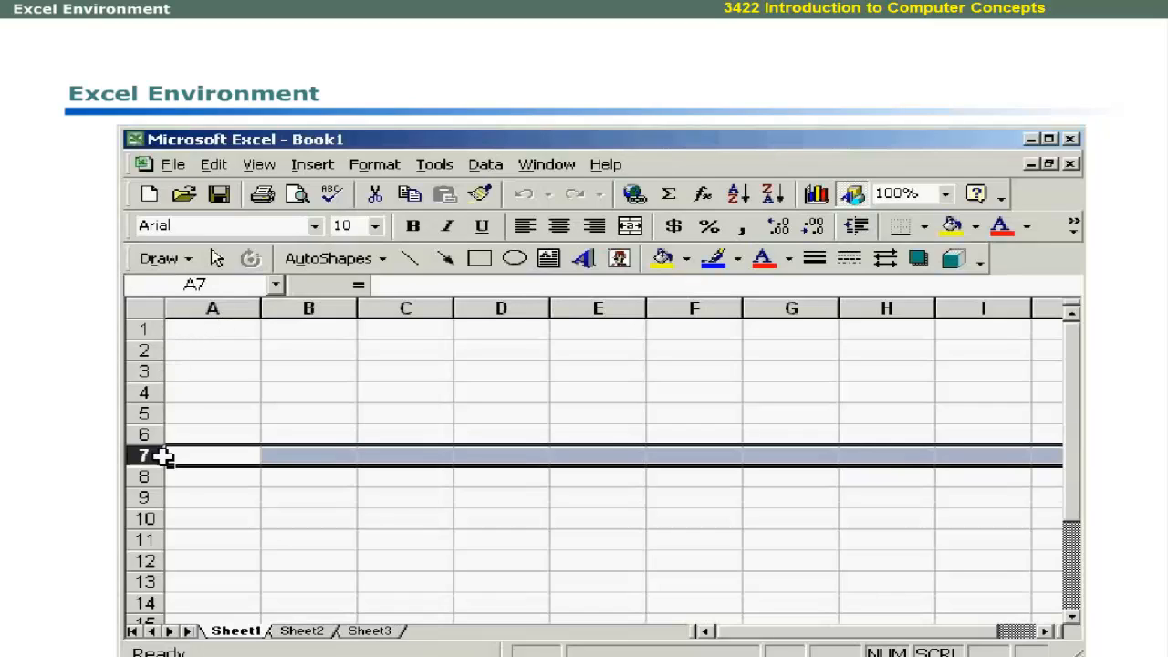
pyautogui.moveTo(145, 539); pyautogui.dragTo(145, 560)
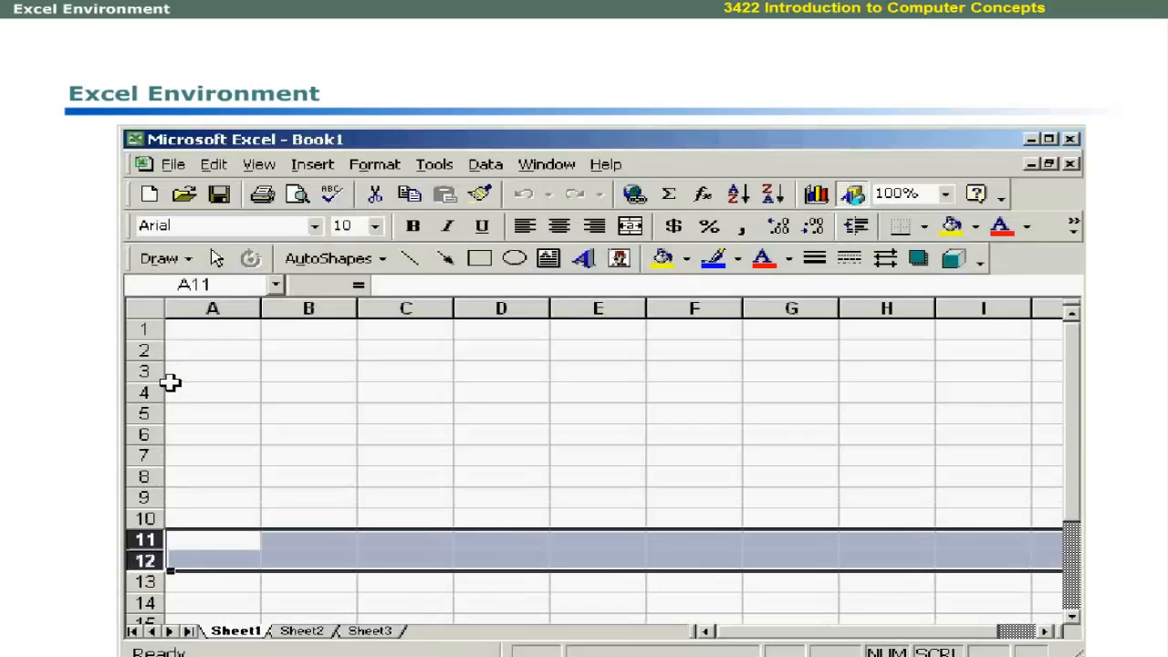
# - Select each of columns A through E in turn and finish on cell C8
pyautogui.click(213, 310)
pyautogui.click(346, 310)
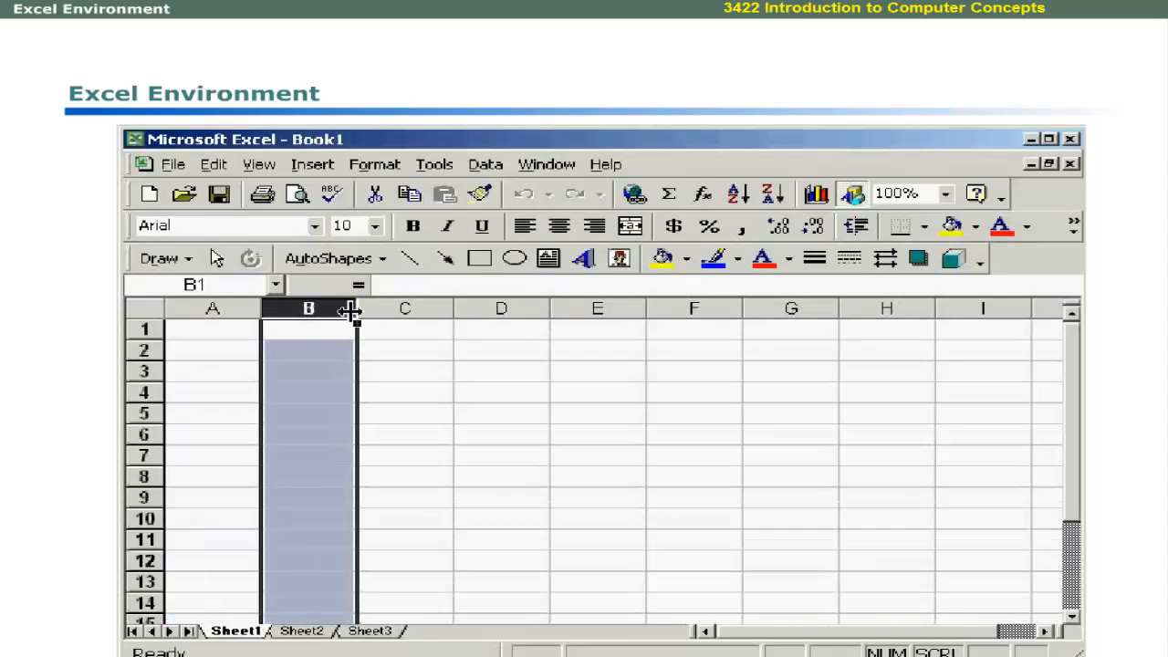
pyautogui.click(429, 310)
pyautogui.click(533, 309)
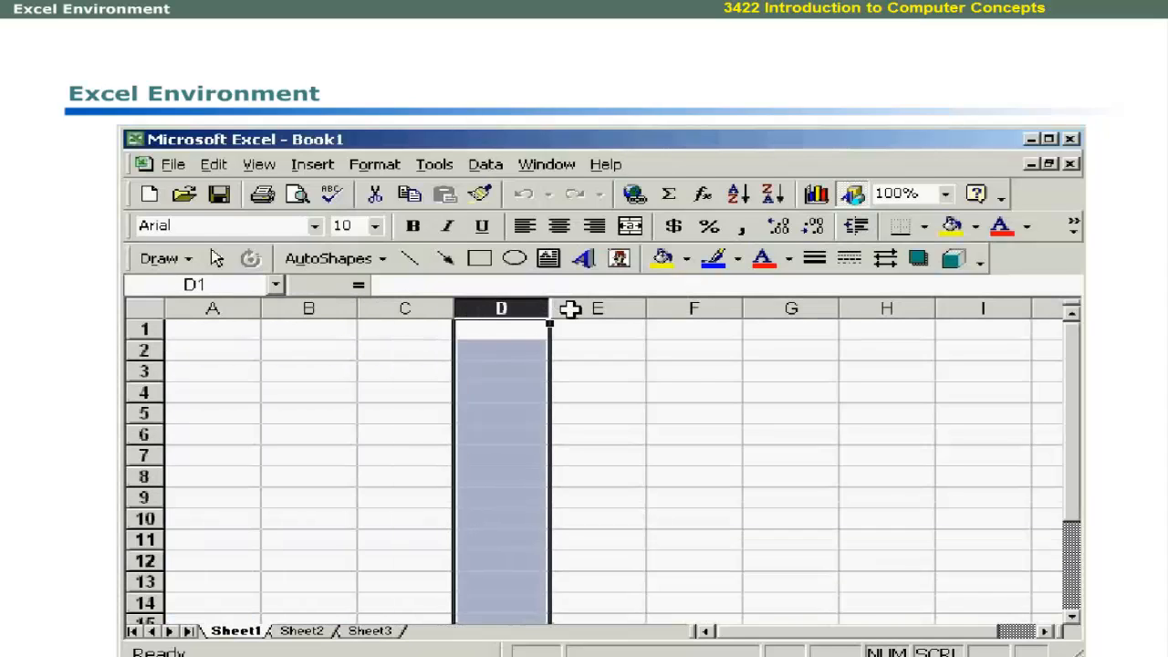
pyautogui.click(570, 310)
pyautogui.click(1042, 631)
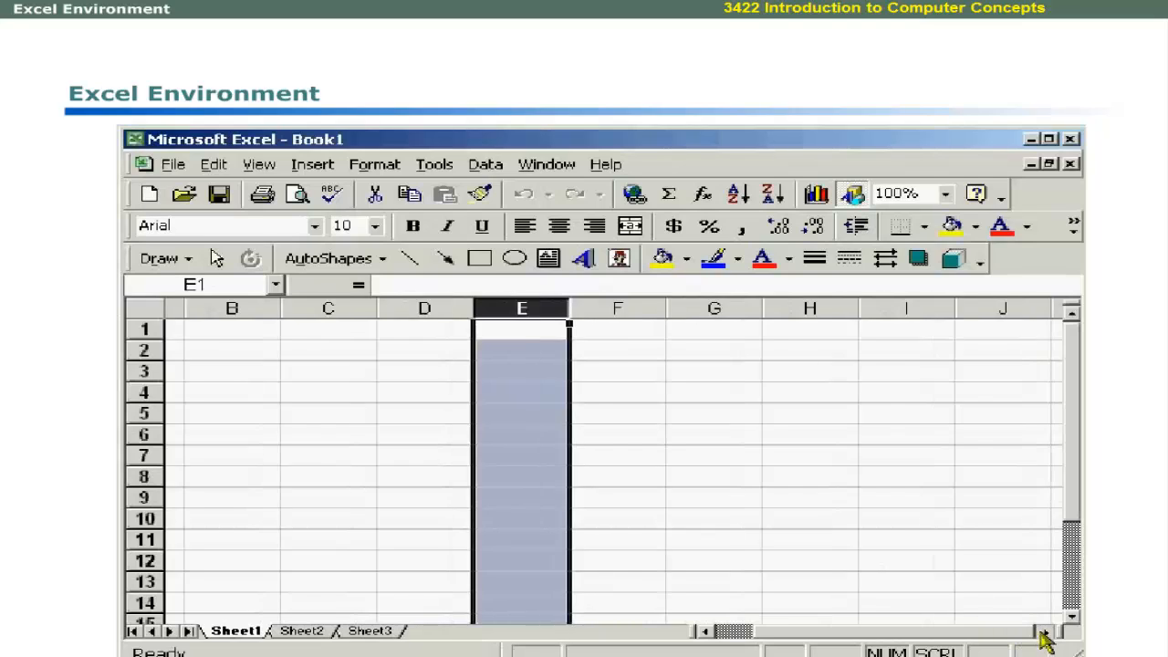
pyautogui.click(1042, 631)
pyautogui.click(1042, 630)
pyautogui.moveTo(748, 631); pyautogui.dragTo(703, 630)
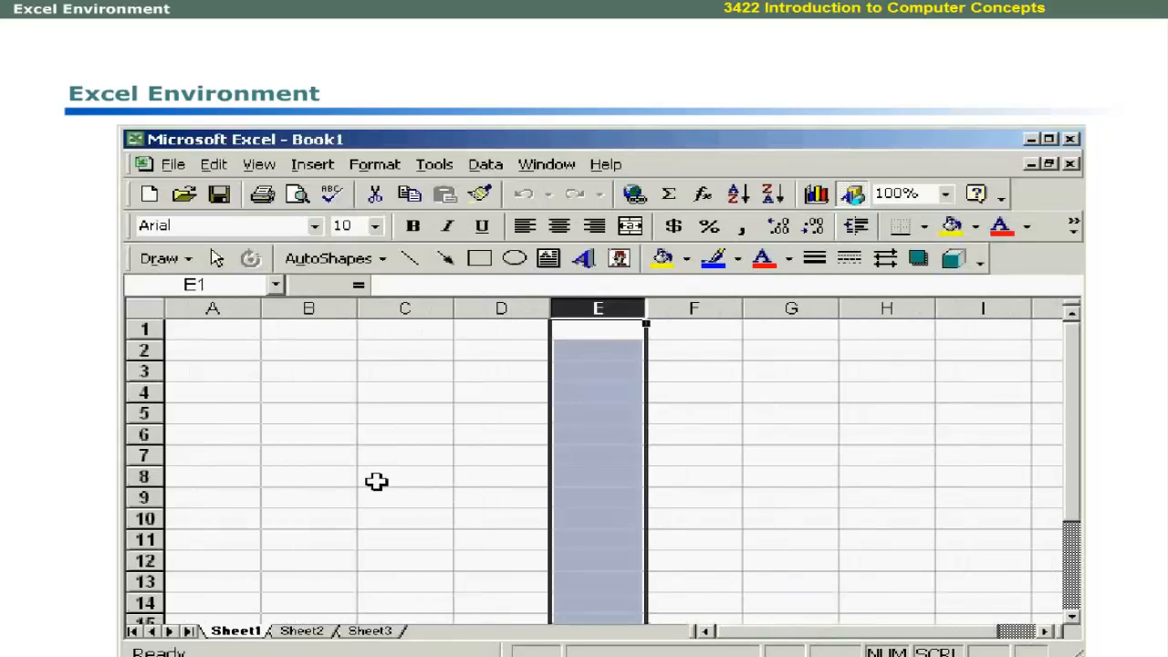
pyautogui.click(378, 479)
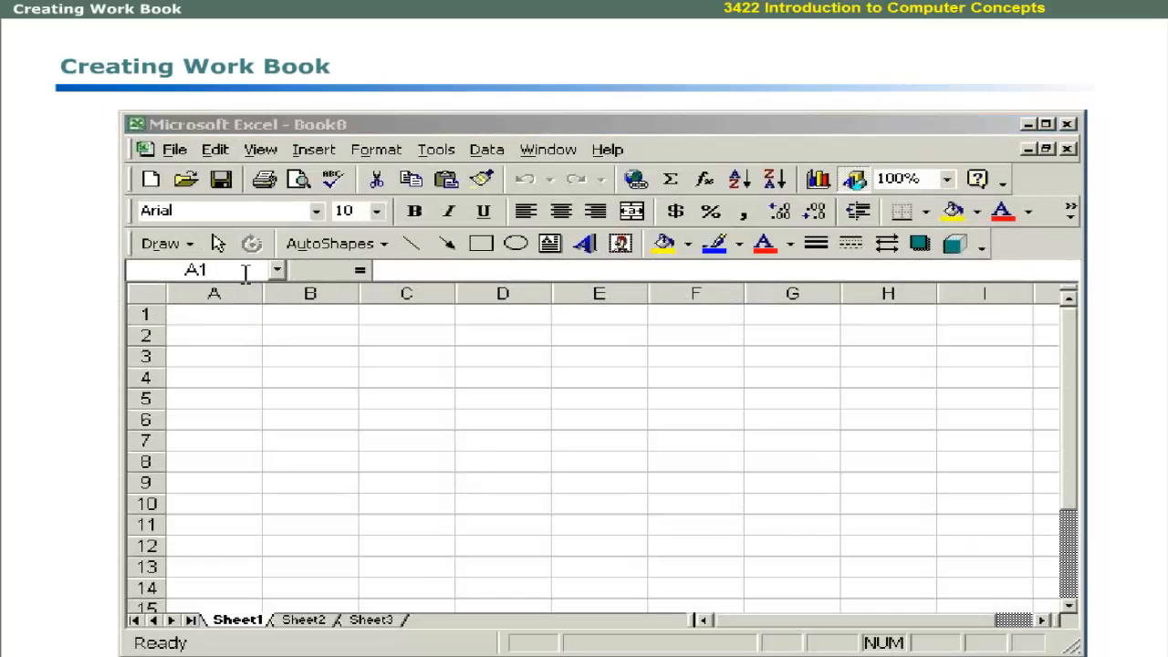
# - Create a new blank workbook from the general templates after previewing the Expense Statement template
pyautogui.click(345, 135)
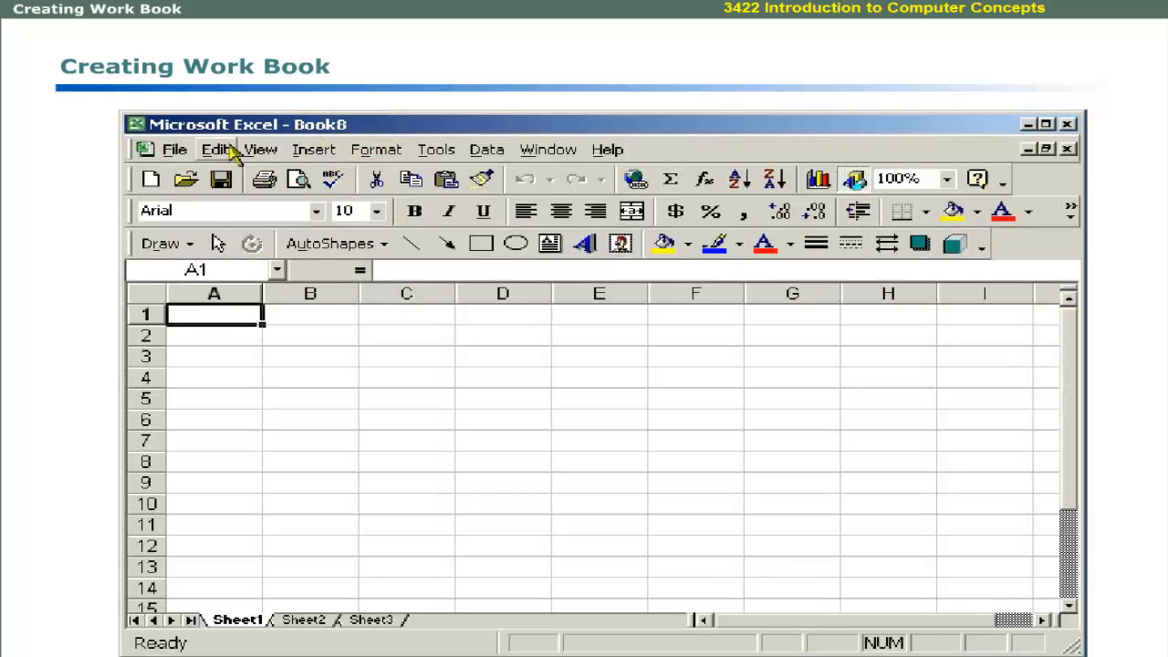
pyautogui.click(175, 149)
pyautogui.click(178, 176)
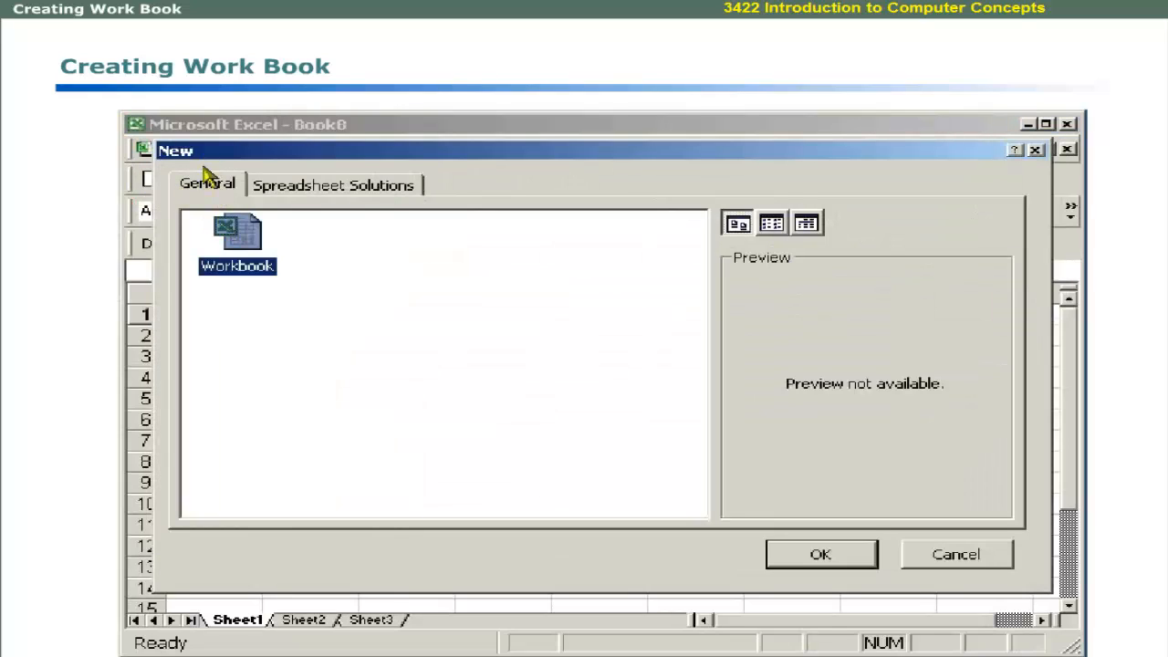
pyautogui.click(293, 189)
pyautogui.click(265, 248)
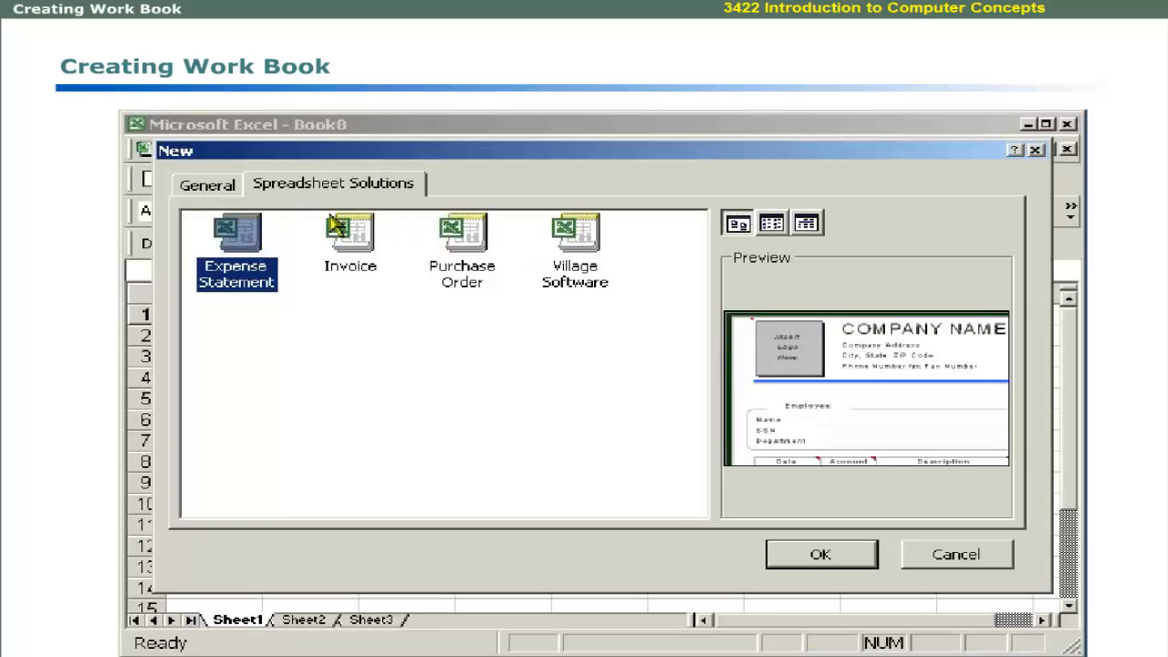
pyautogui.click(228, 195)
pyautogui.click(238, 233)
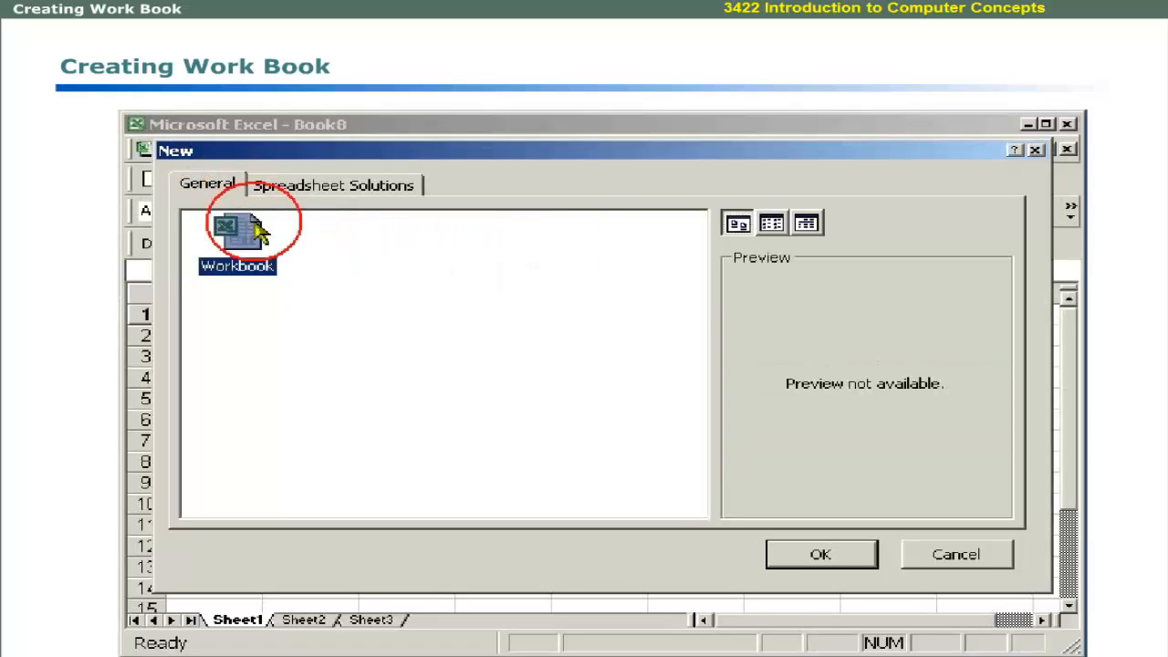
pyautogui.click(849, 553)
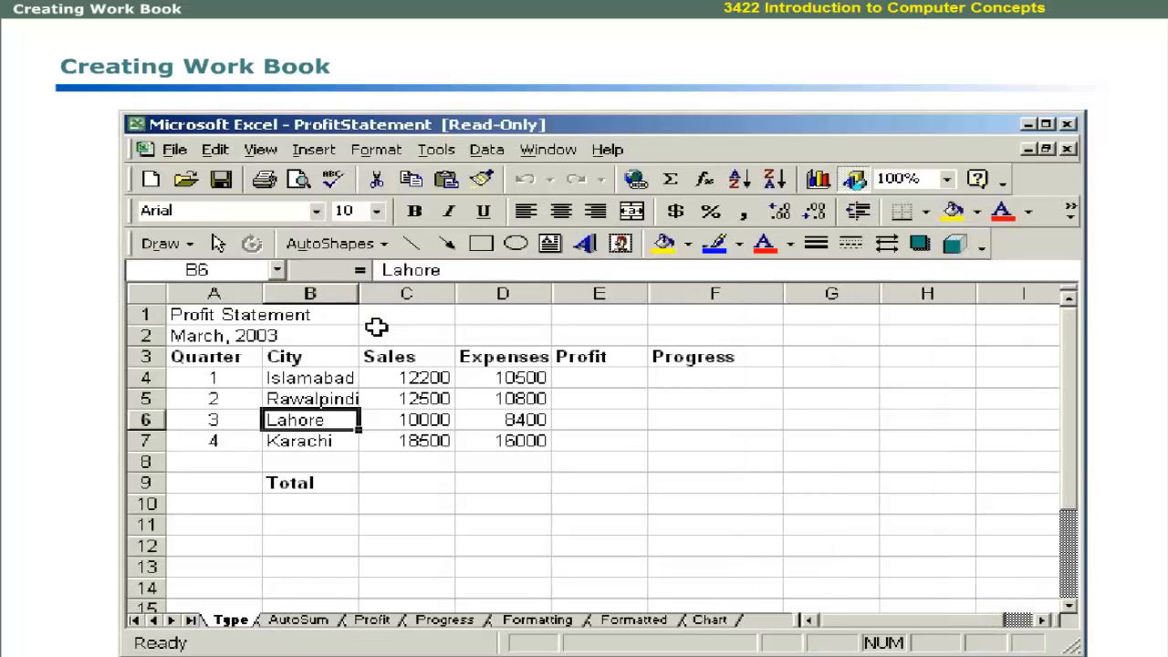
# - Check the cell references and contents of the title, date and Quarter heading cells A1 to A3 in the profit statement
pyautogui.click(219, 314)
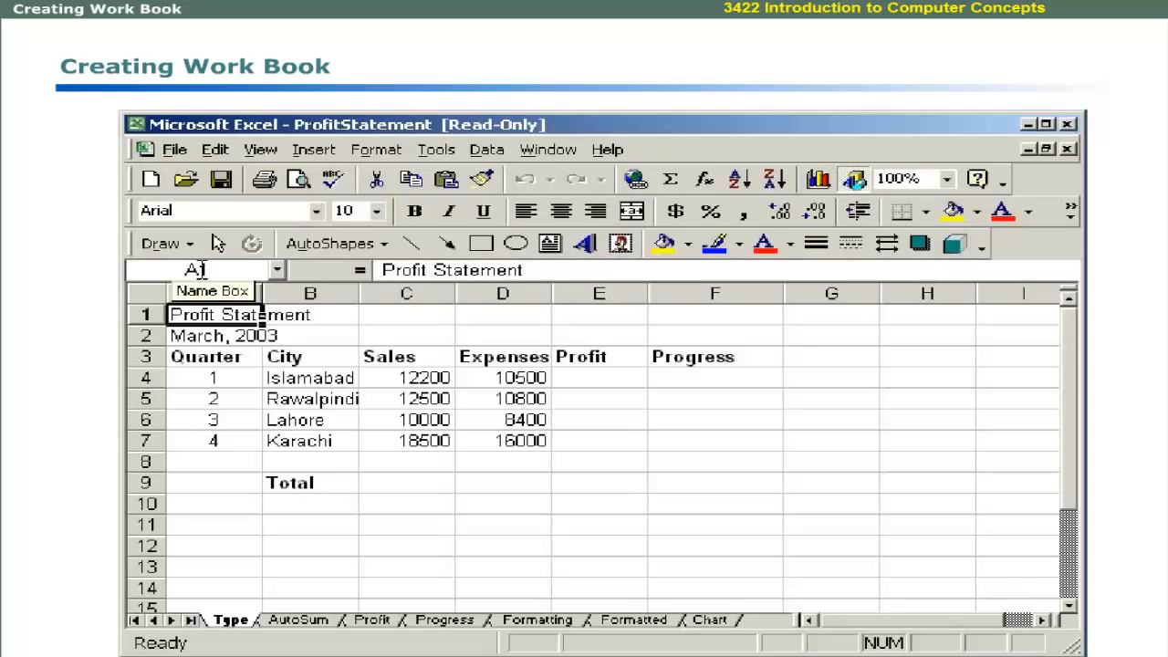
pyautogui.click(210, 336)
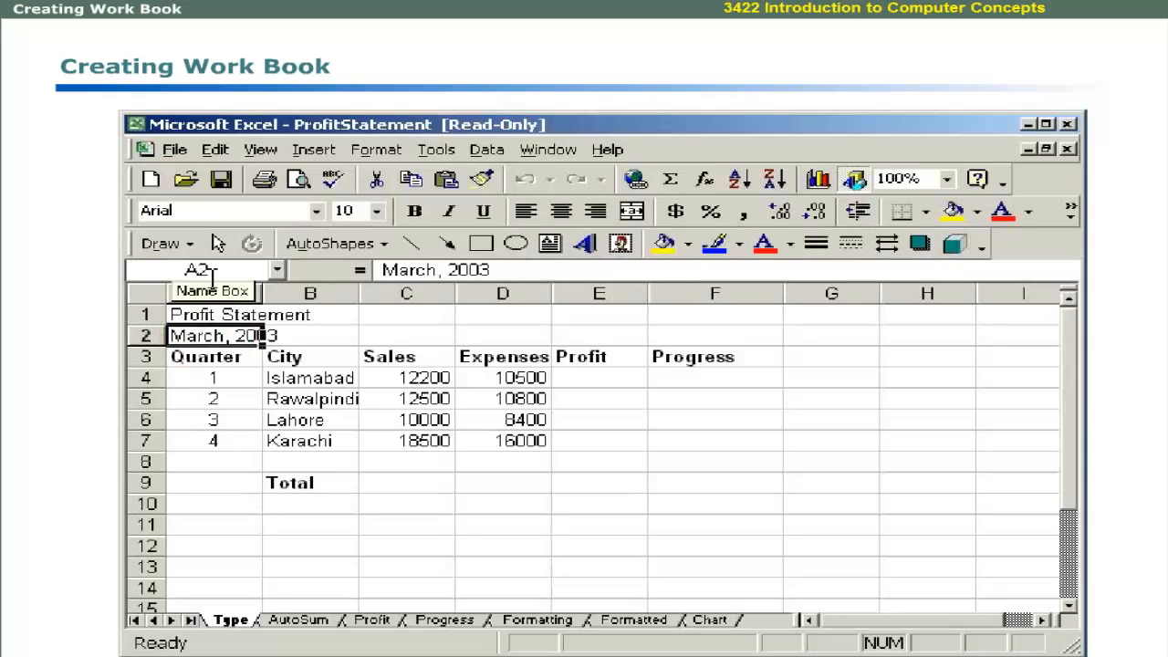
pyautogui.click(224, 356)
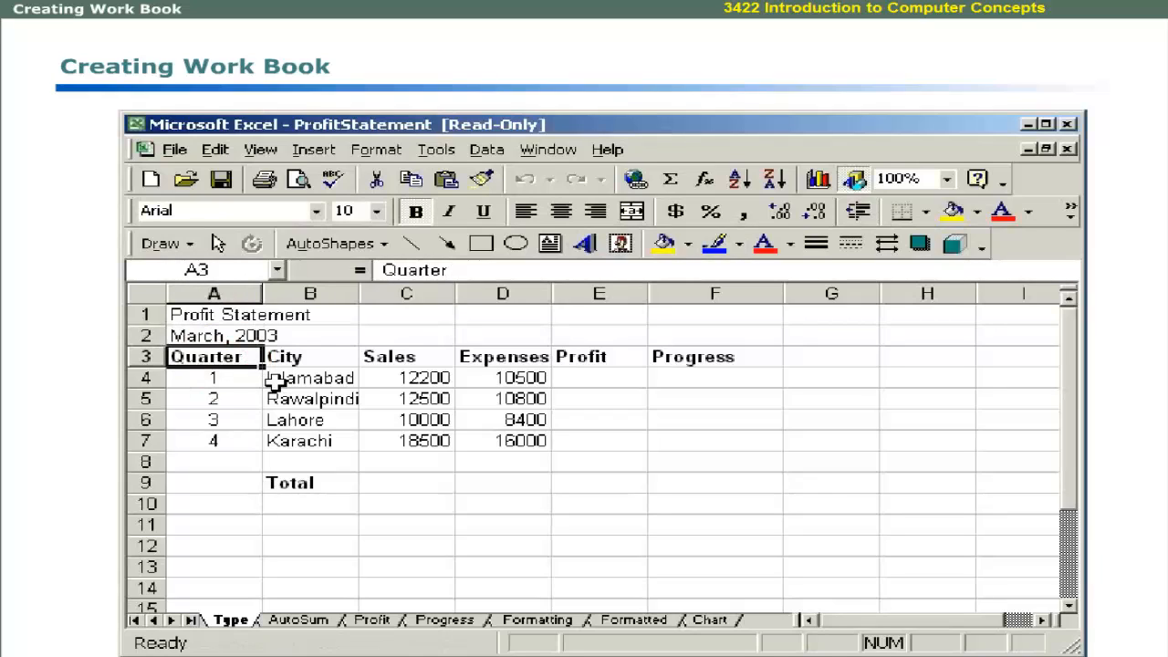
pyautogui.click(276, 380)
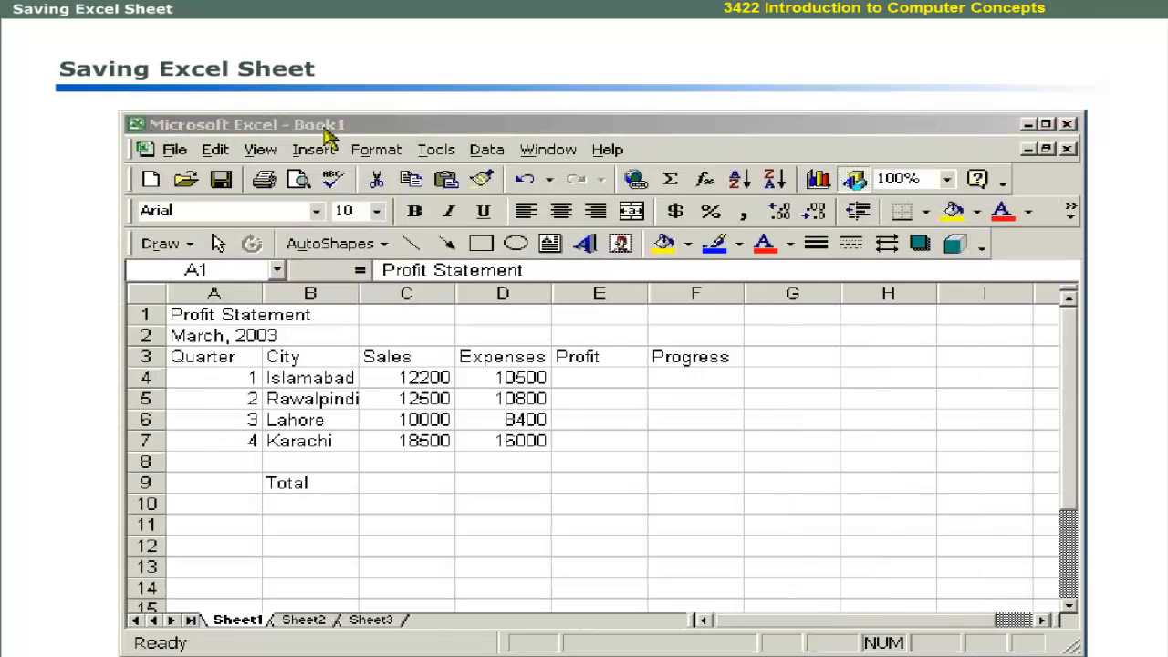
# - Save the new workbook in My Documents under the file name ProfitStatementMarch2003
pyautogui.click(325, 128)
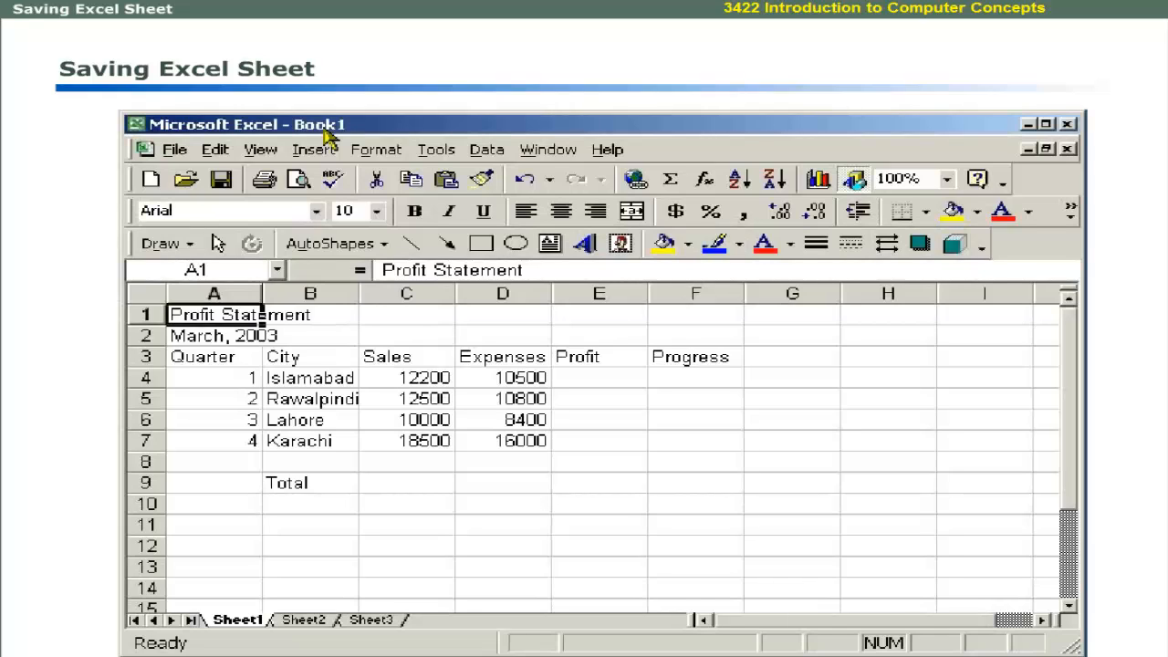
pyautogui.click(177, 151)
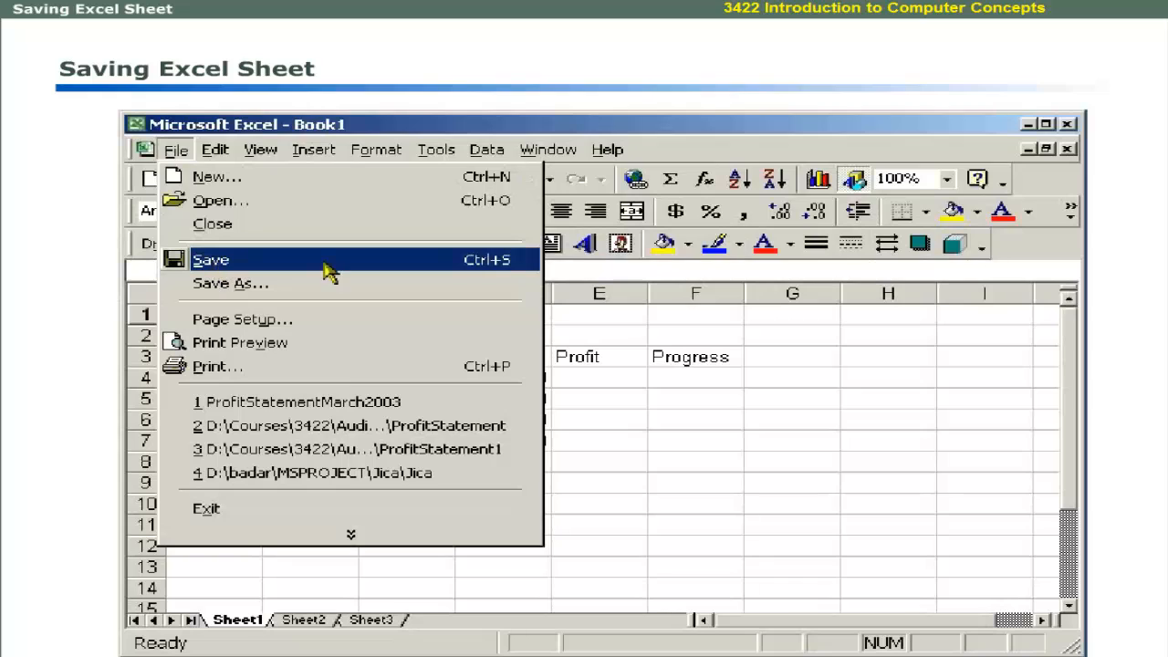
pyautogui.click(473, 268)
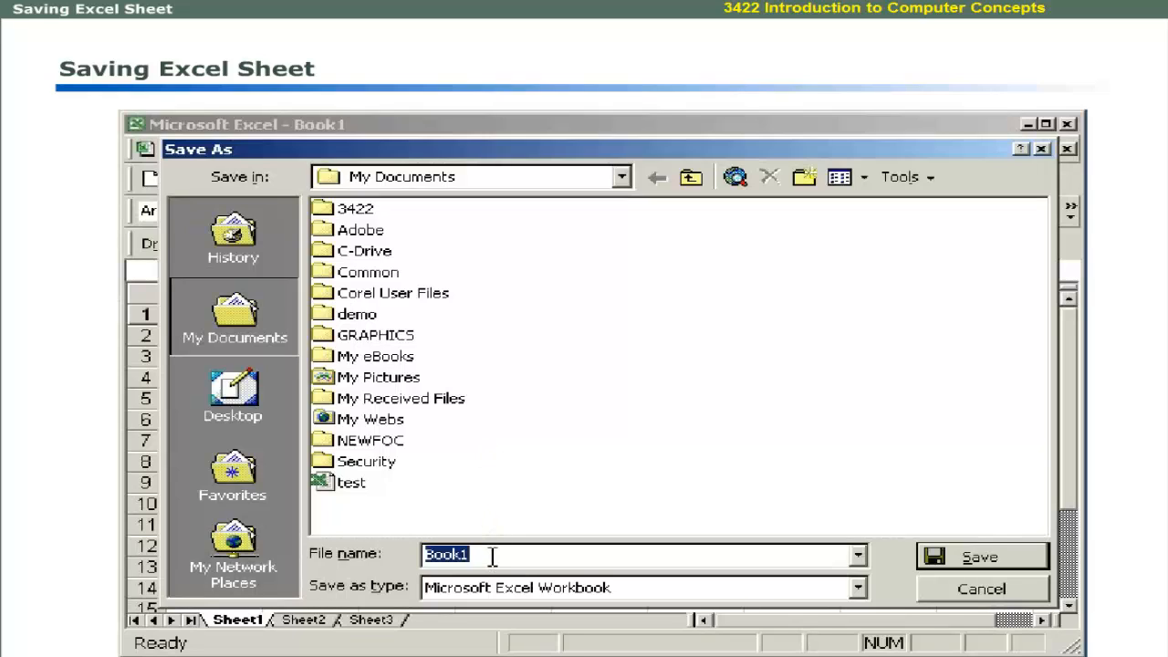
pyautogui.click(445, 553)
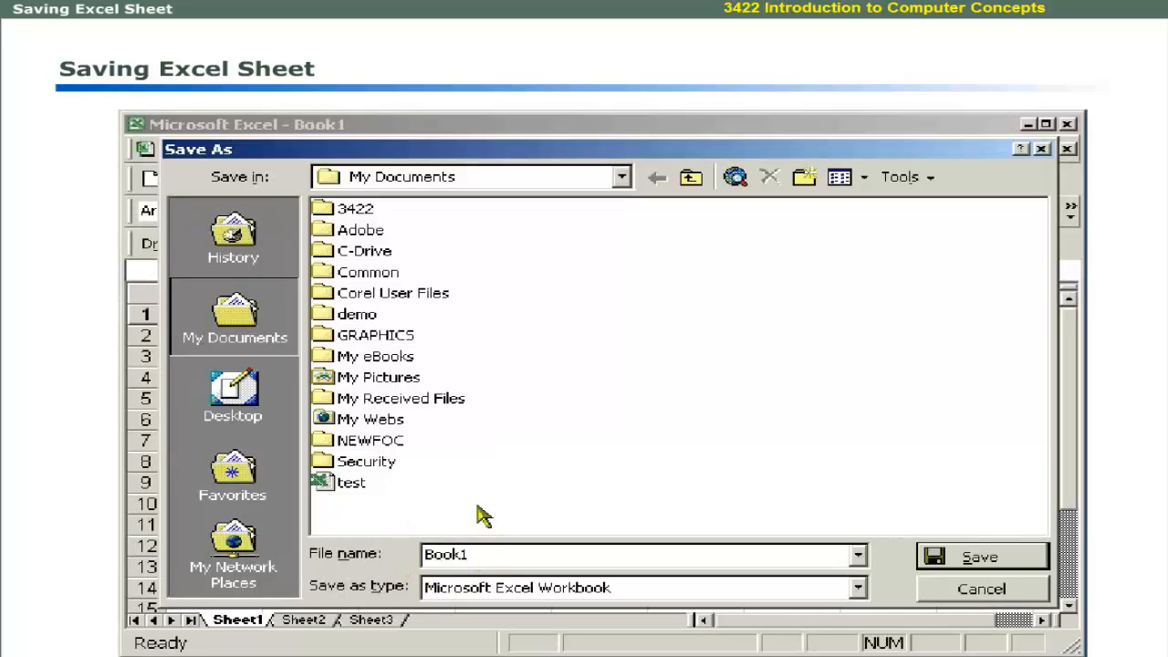
pyautogui.doubleClick(478, 554)
pyautogui.write('ProfitStatementMarch2003')
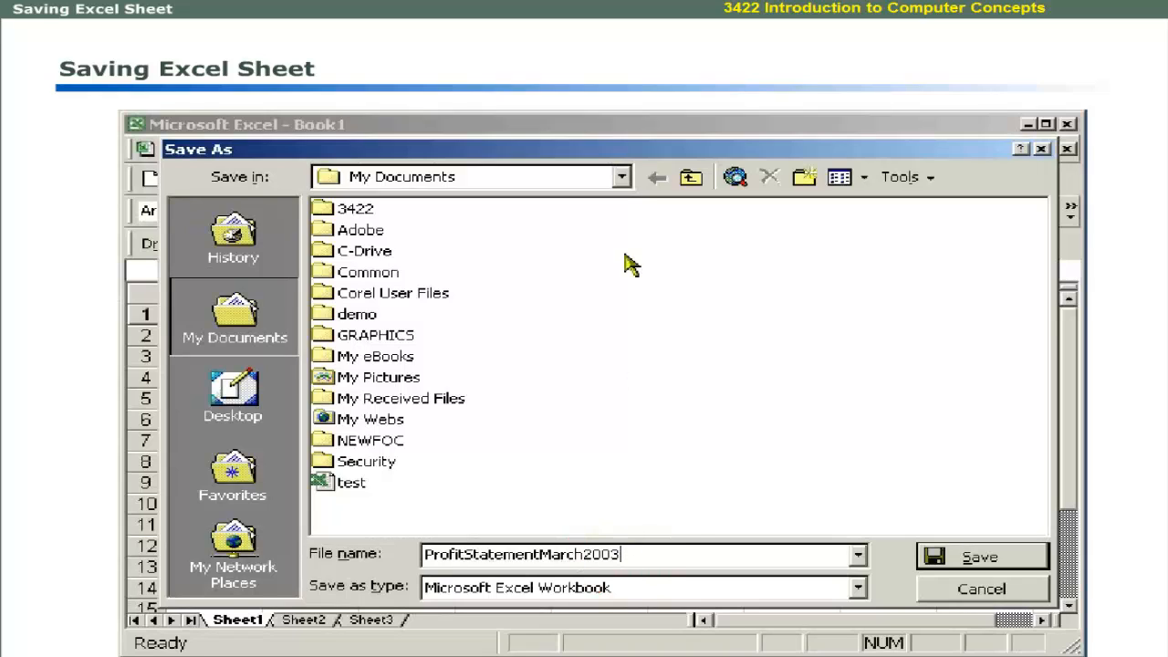
pyautogui.click(624, 178)
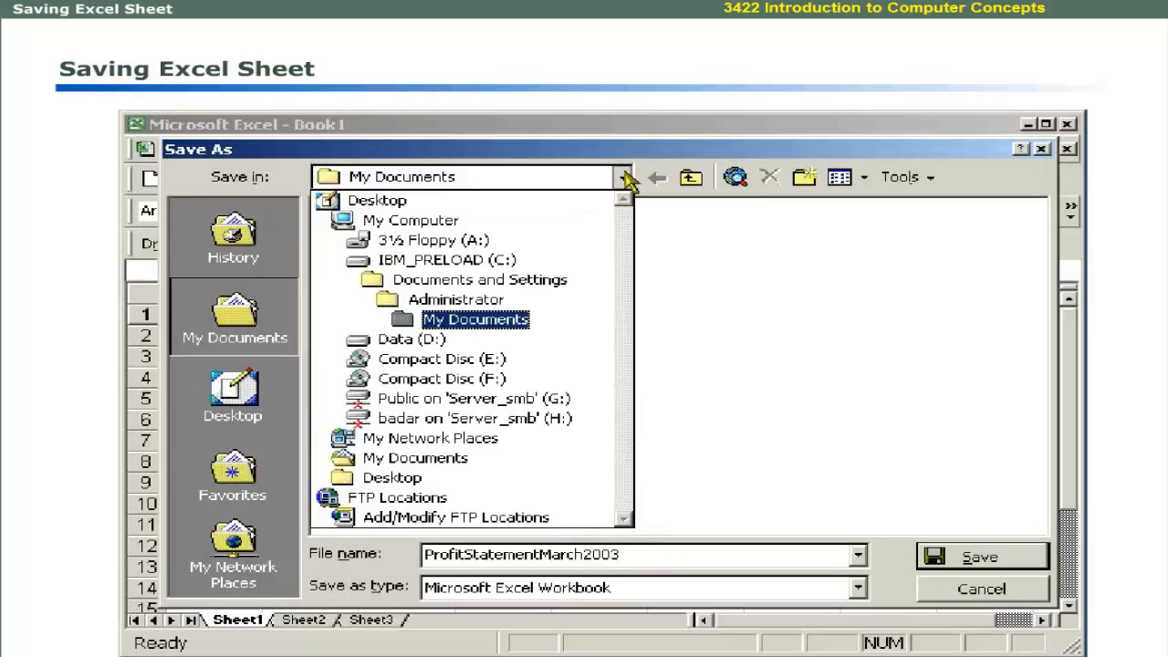
pyautogui.click(476, 321)
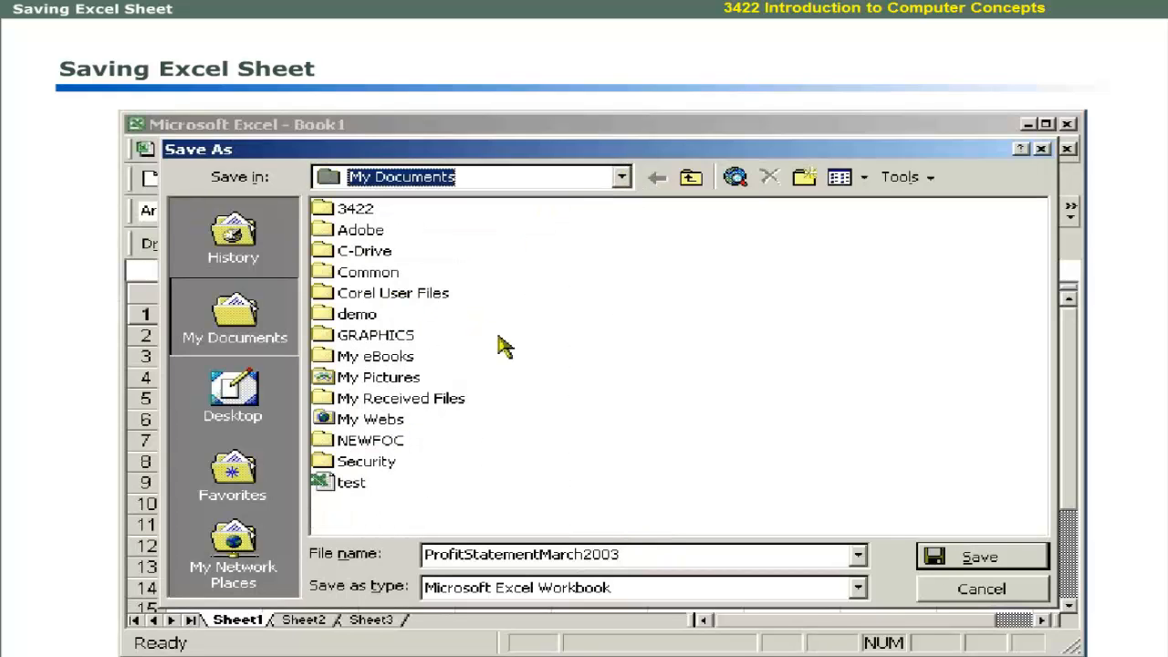
pyautogui.click(980, 557)
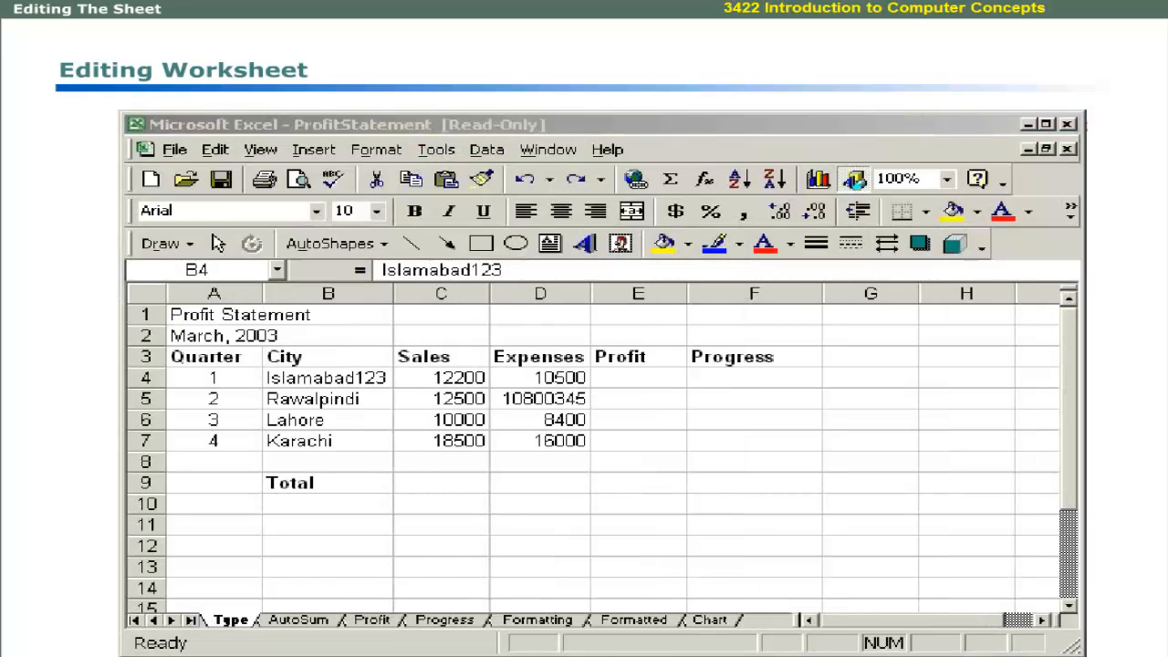
# - Edit the first city entry in cell B4 so that it reads Islamabad
pyautogui.click(239, 616)
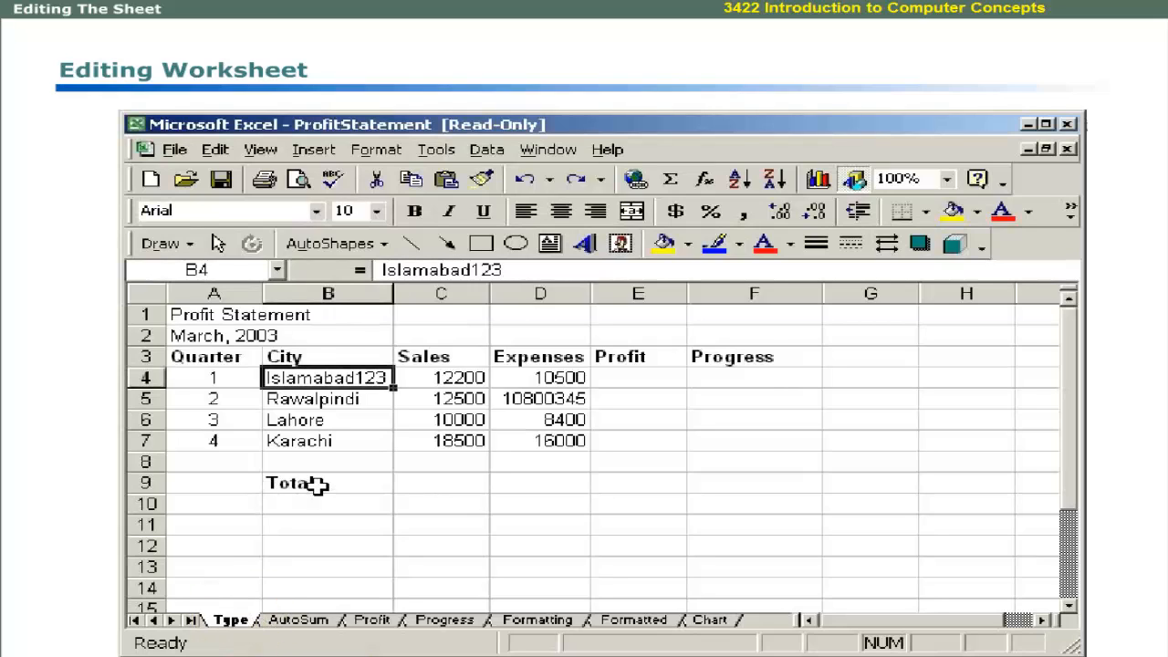
pyautogui.press('F2')
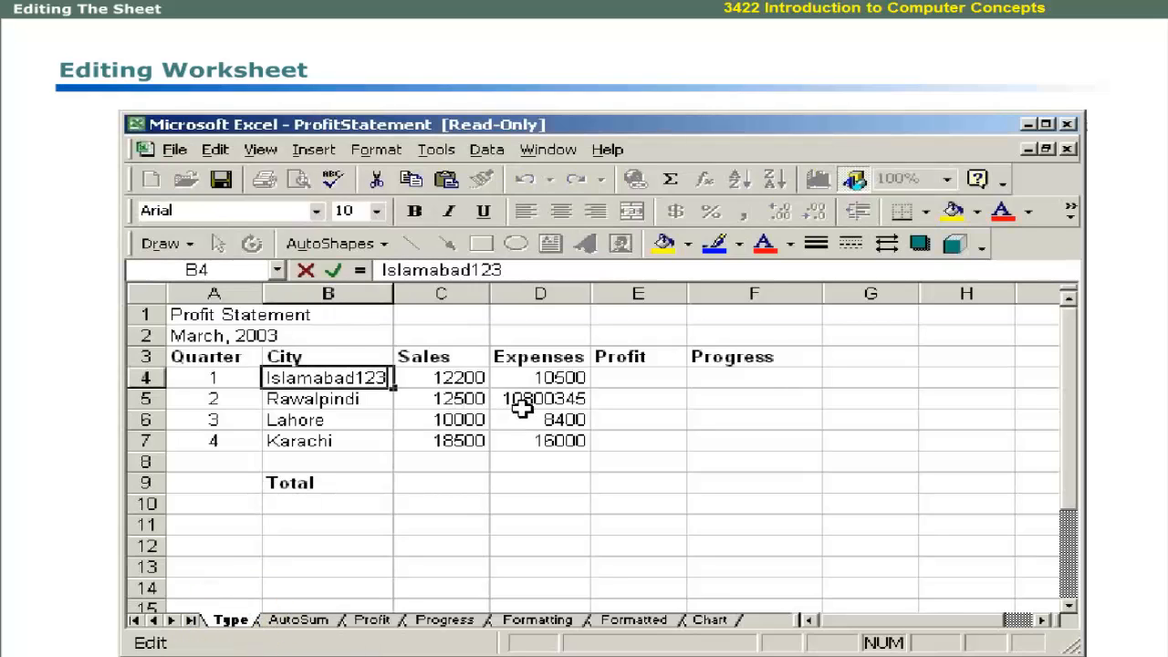
pyautogui.press('BackSpace')
pyautogui.press('BackSpace')
pyautogui.press('BackSpace')
pyautogui.press('Return')
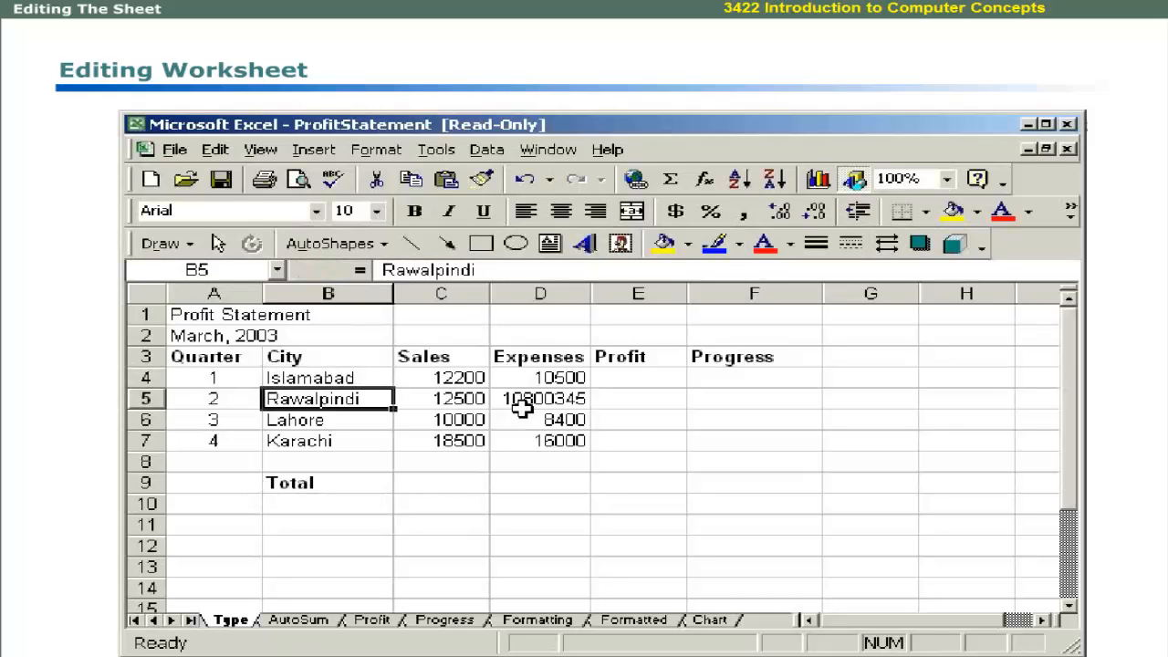
# - Correct the Rawalpindi expenses in cell D5 to 10800 and auto-fit the width of column B
pyautogui.click(531, 401)
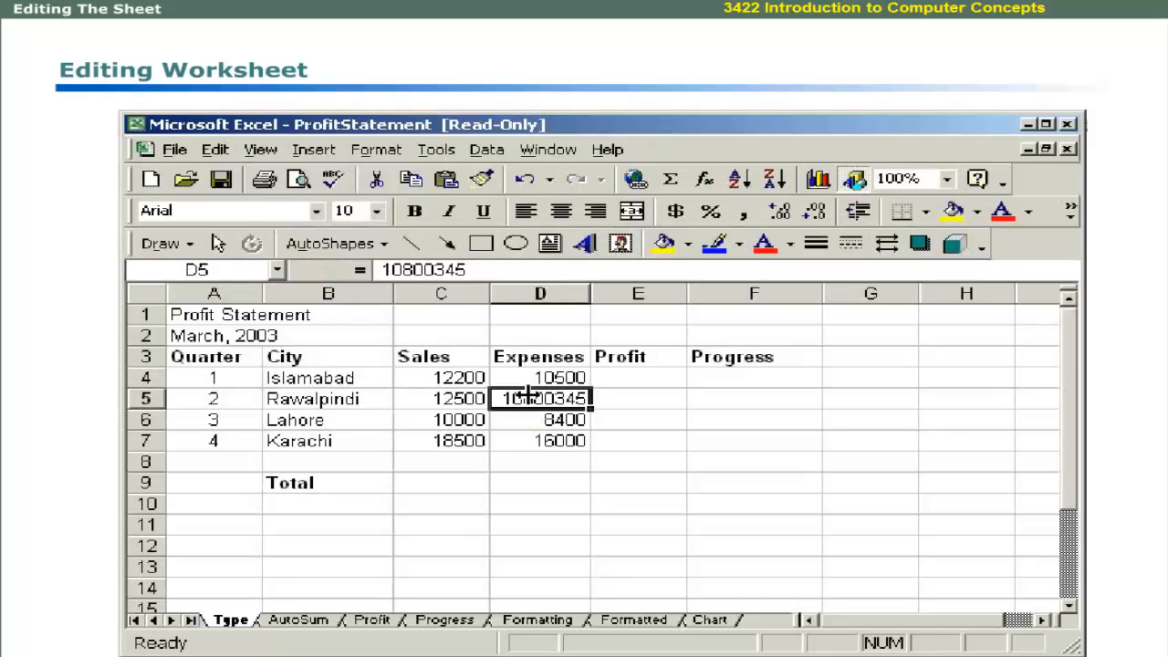
pyautogui.click(450, 266)
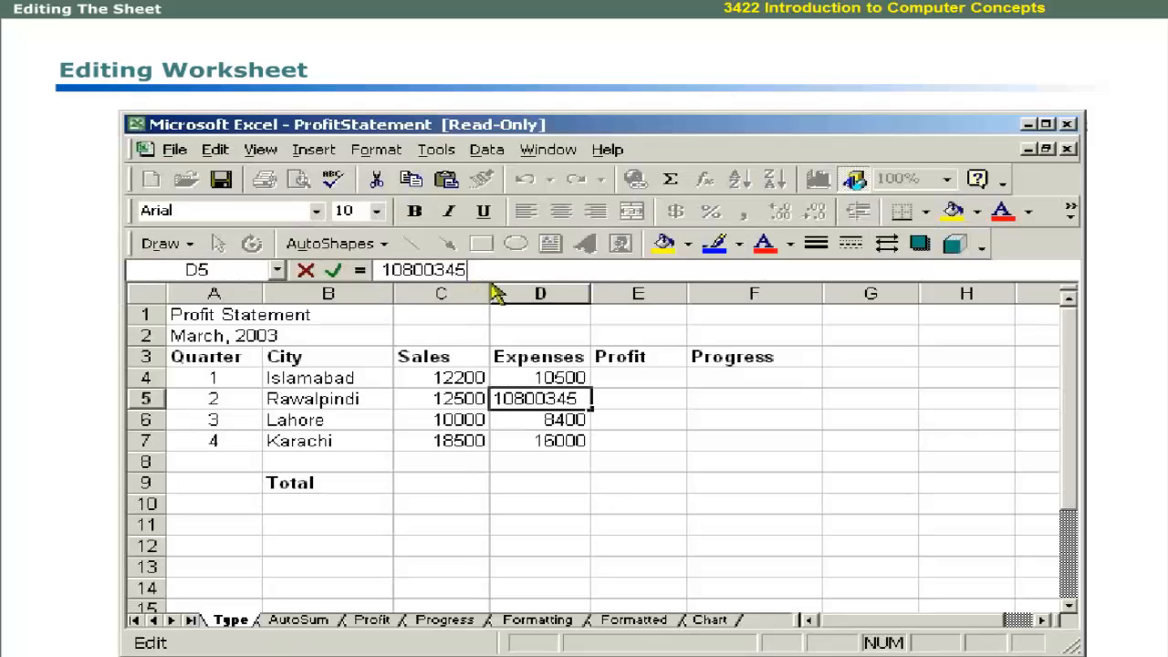
pyautogui.press('BackSpace')
pyautogui.press('BackSpace')
pyautogui.press('BackSpace')
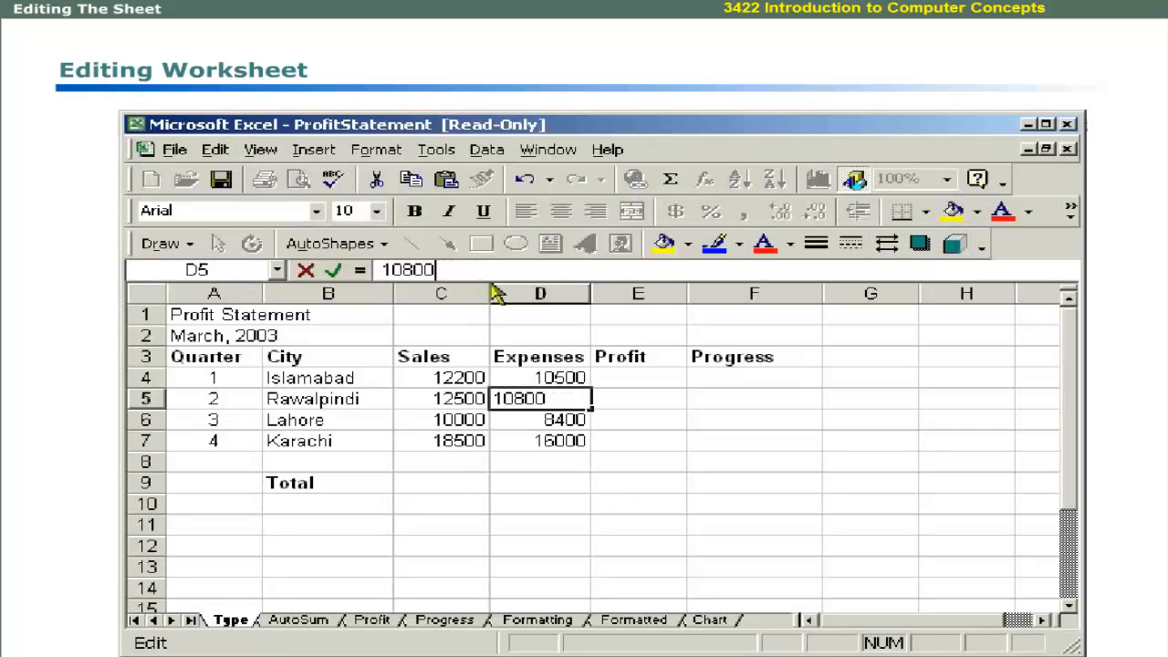
pyautogui.press('Return')
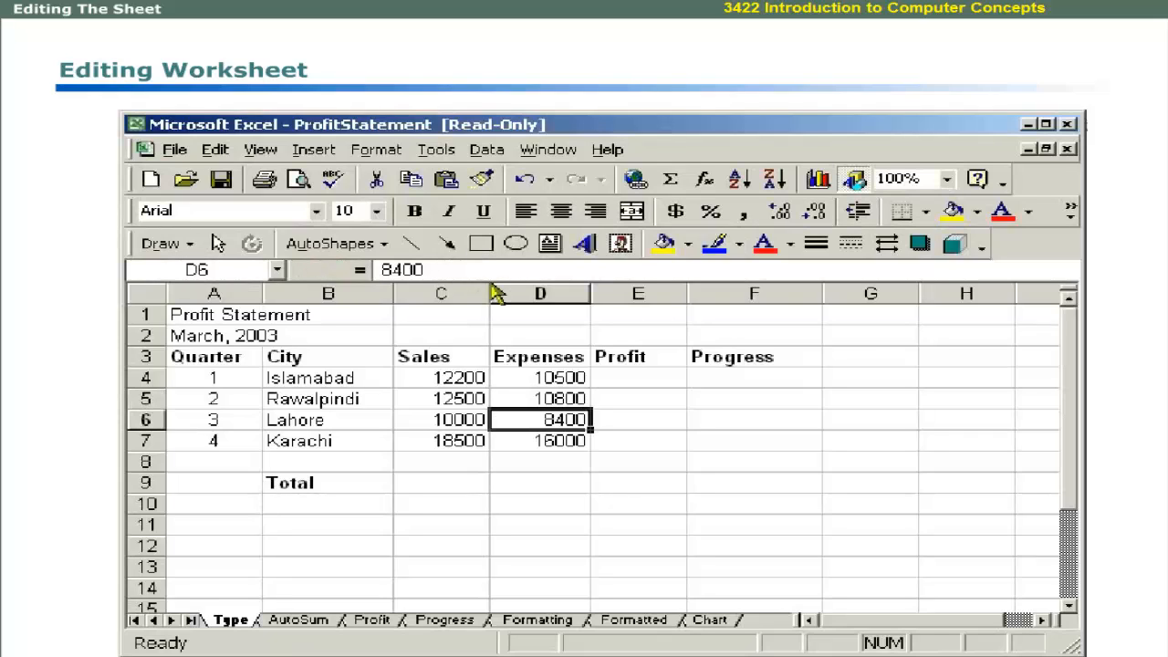
pyautogui.doubleClick(386, 293)
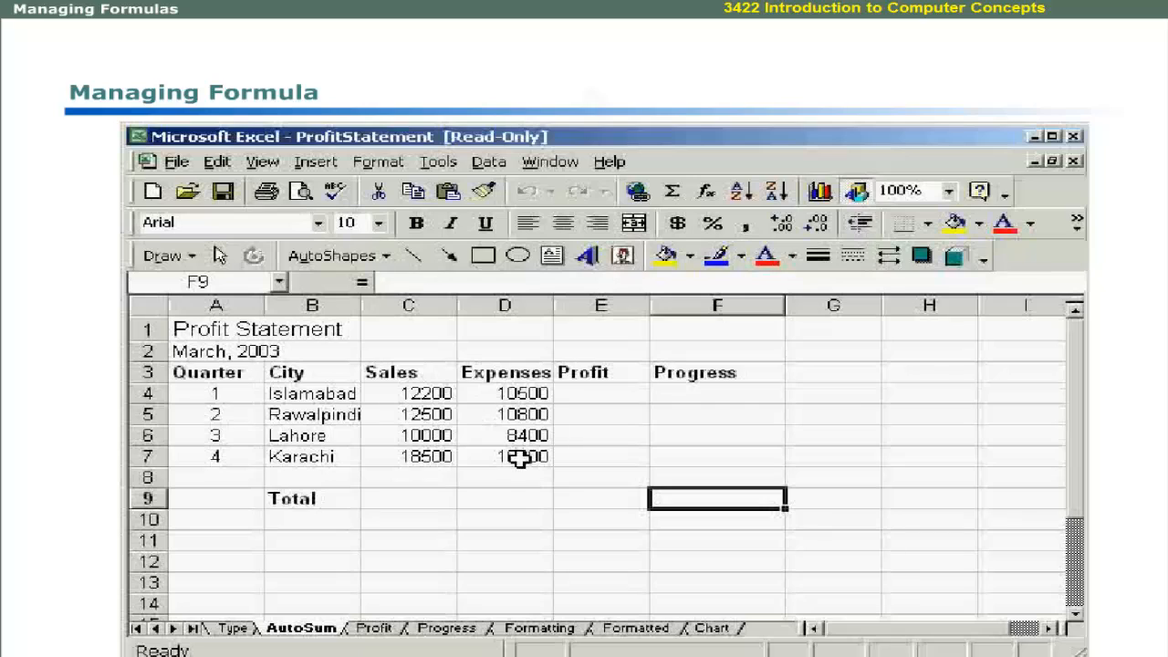
# - Total the Sales figures in cell C9 with AutoSum over the range C4:C8
pyautogui.click(428, 501)
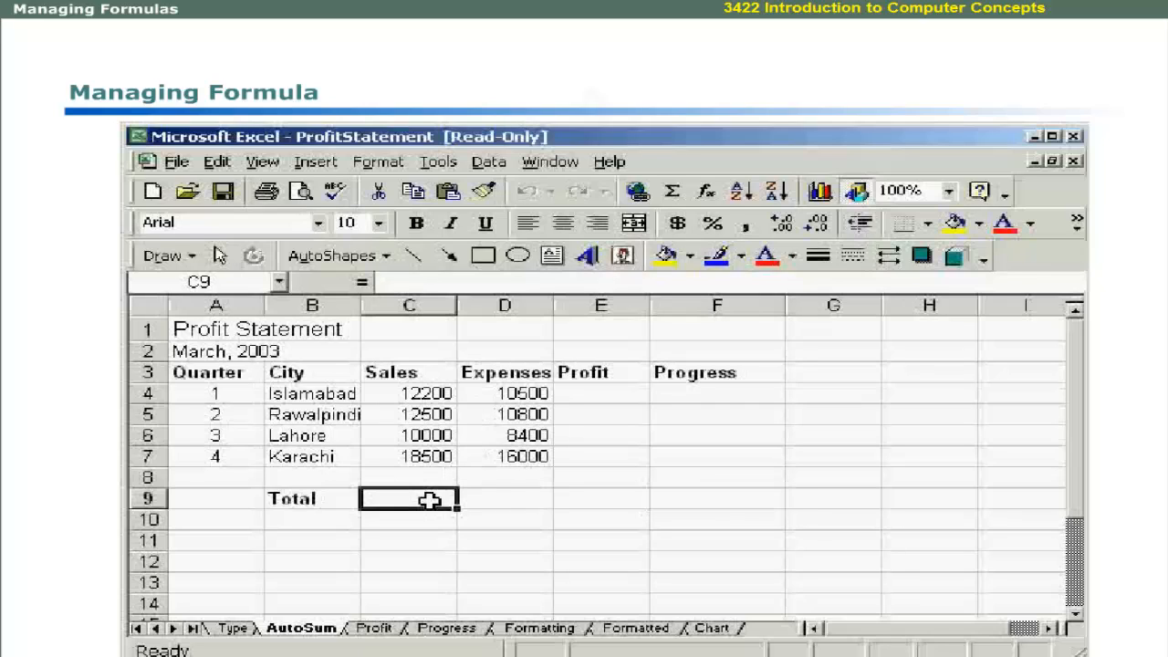
pyautogui.click(673, 194)
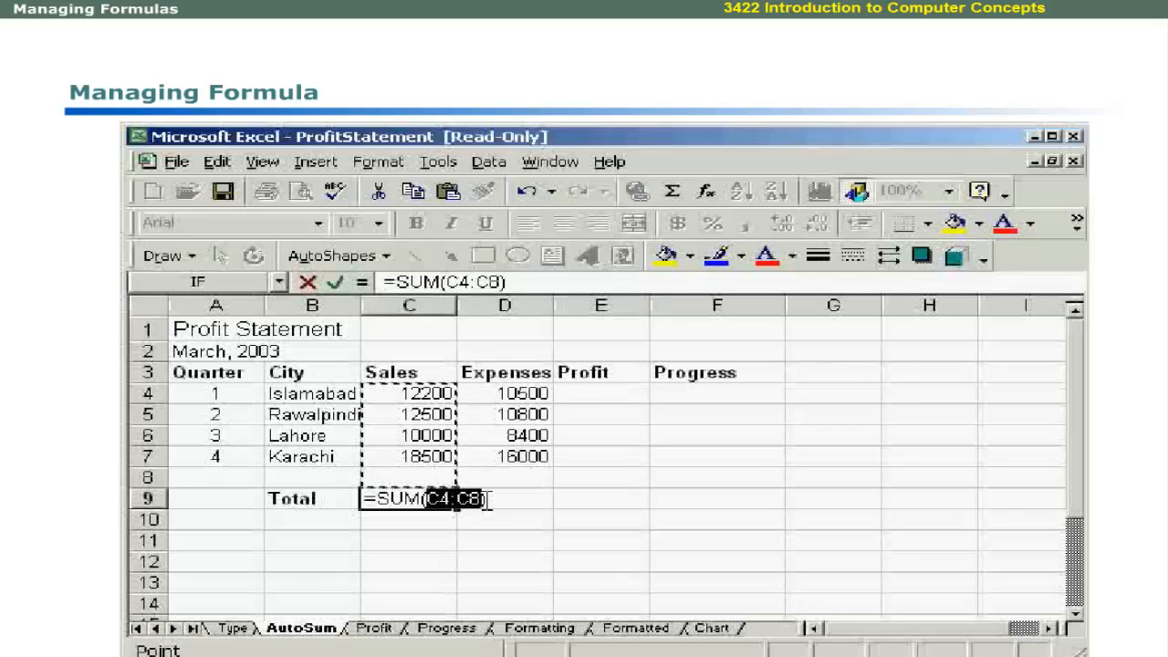
pyautogui.press('Return')
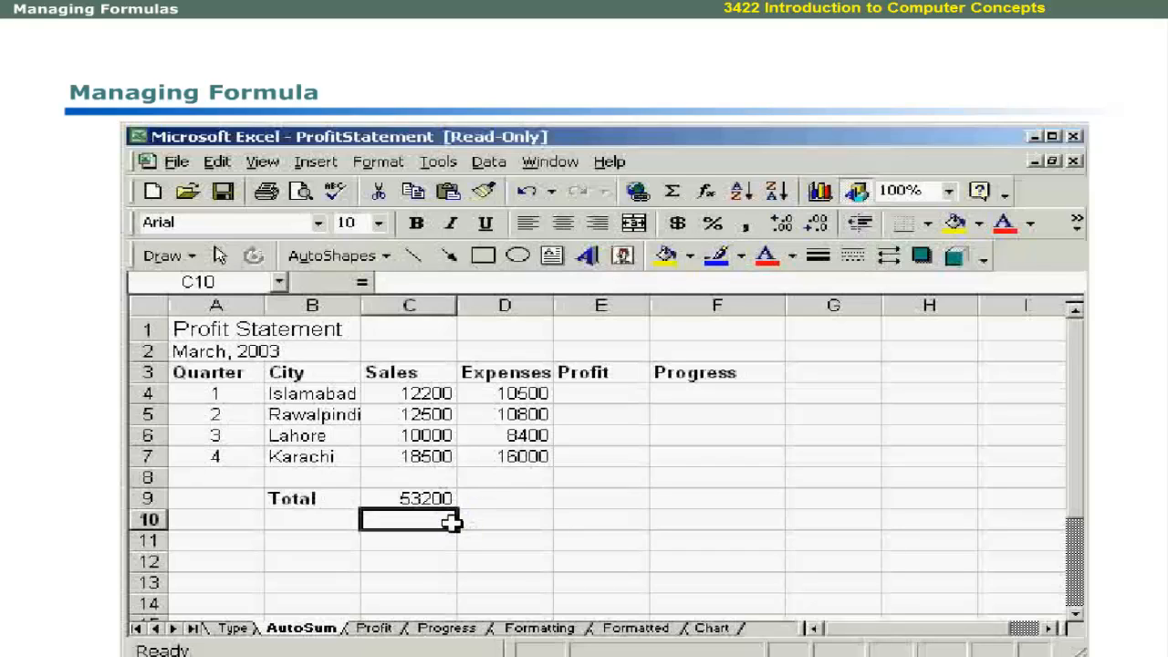
# - Fill the Sales total formula from C9 across to D9 to total the Expenses
pyautogui.click(445, 497)
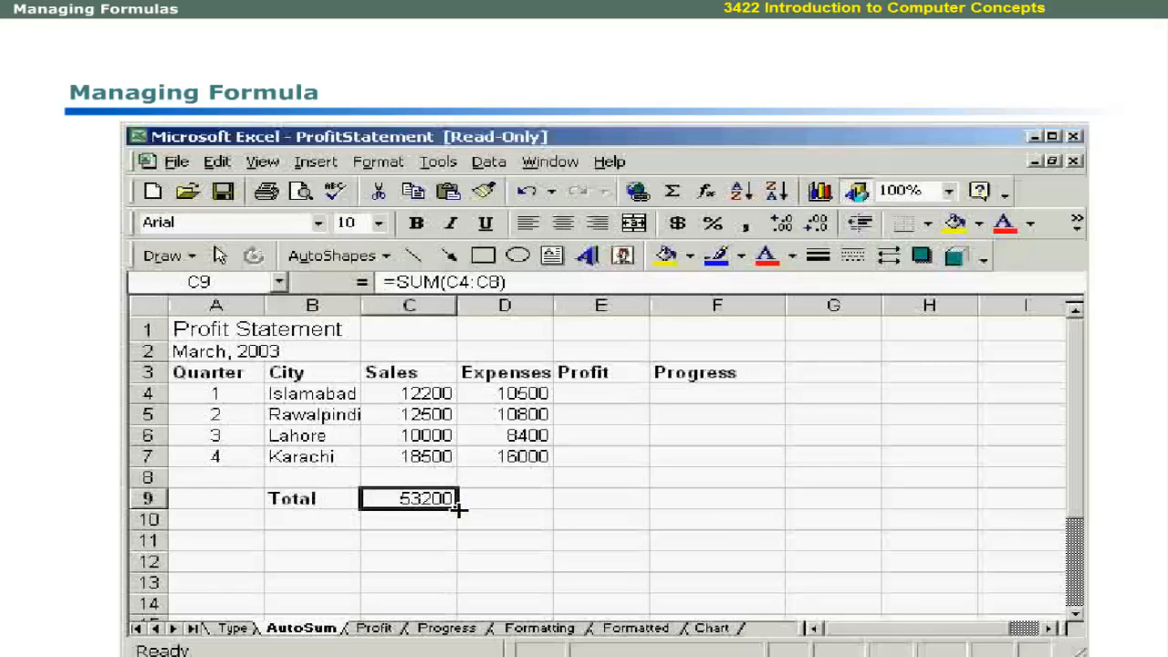
pyautogui.moveTo(458, 509); pyautogui.dragTo(514, 502)
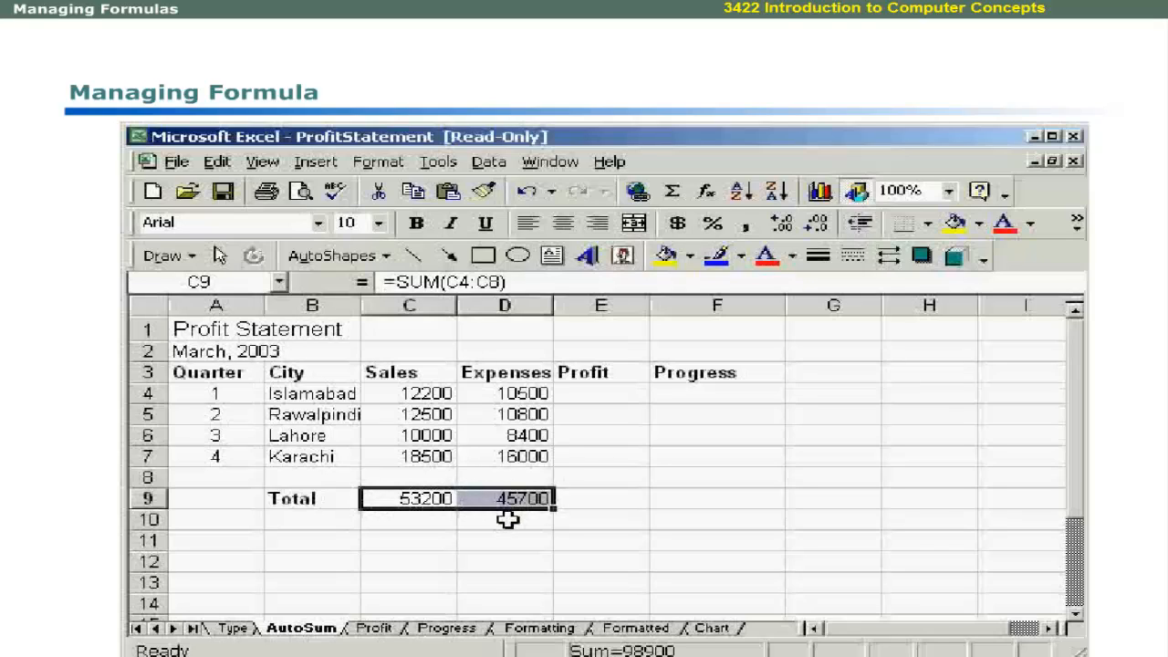
pyautogui.click(507, 519)
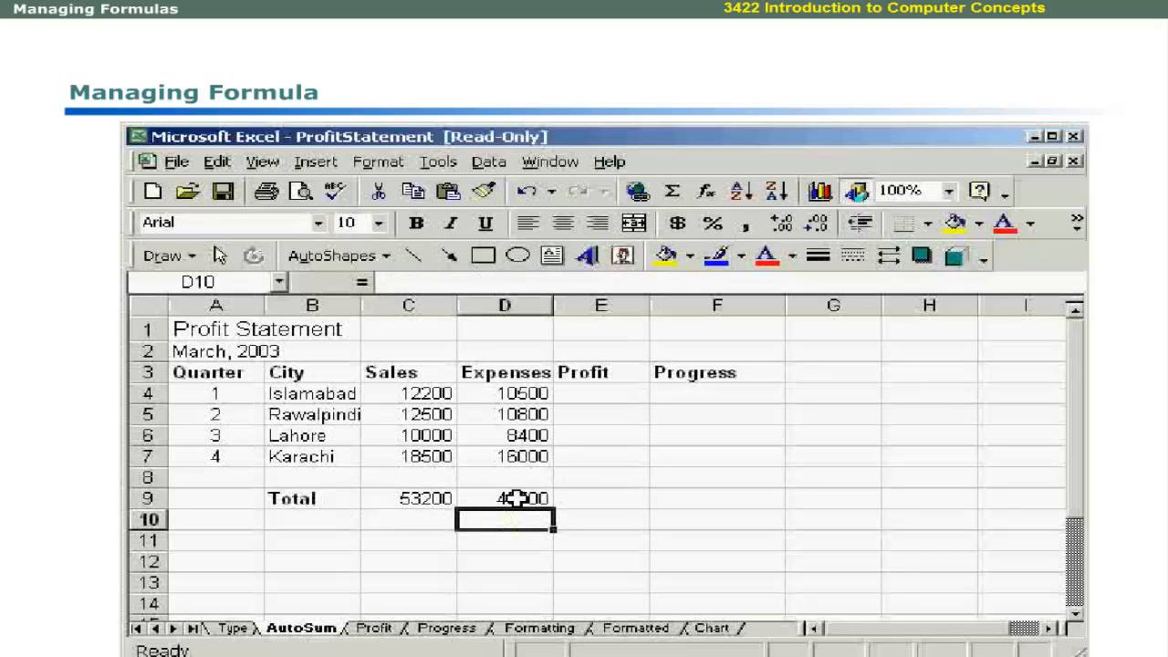
pyautogui.click(516, 498)
# - Copy the Sales total formula in C9 and paste it into the Expenses total cell D9
pyautogui.click(442, 498)
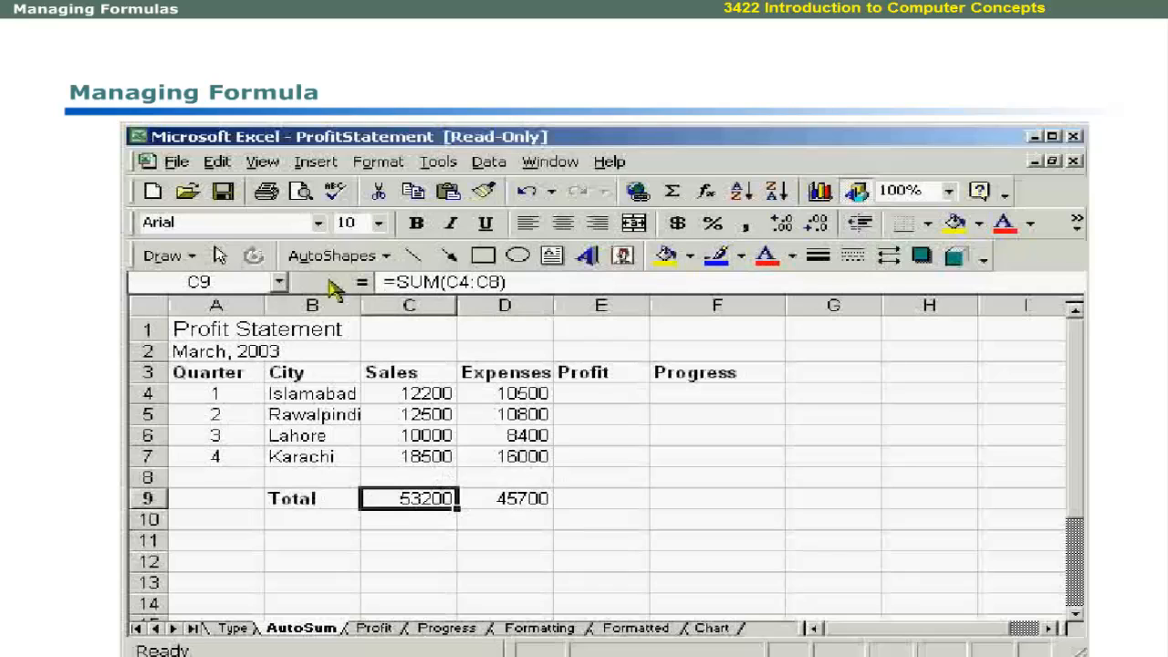
pyautogui.click(219, 162)
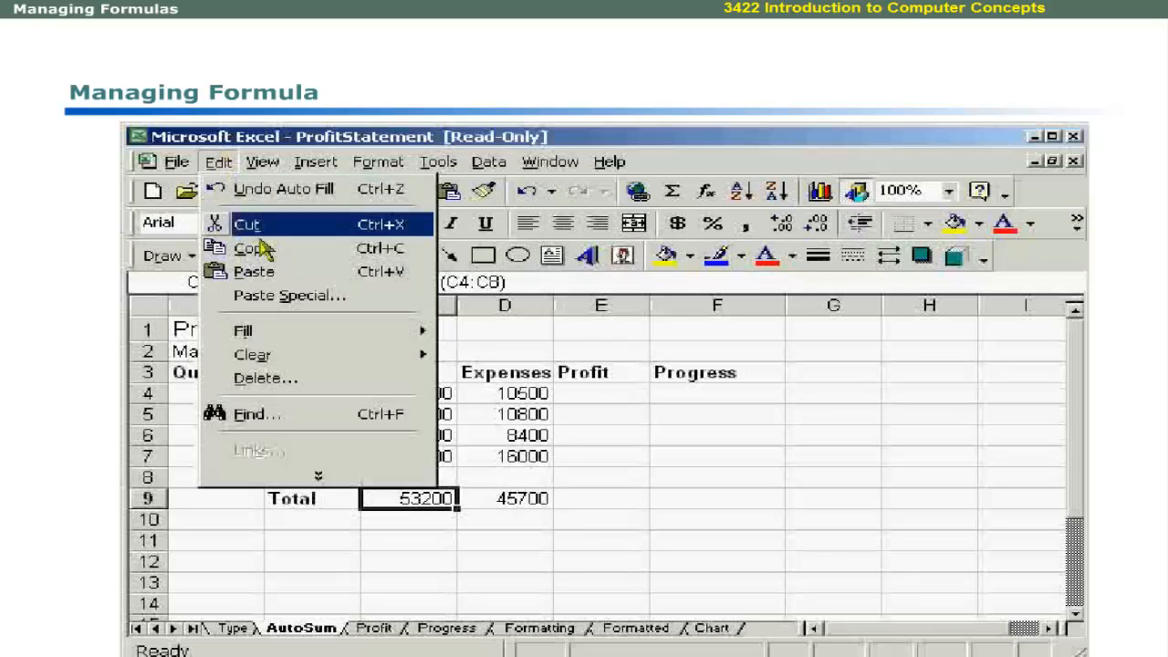
pyautogui.click(260, 248)
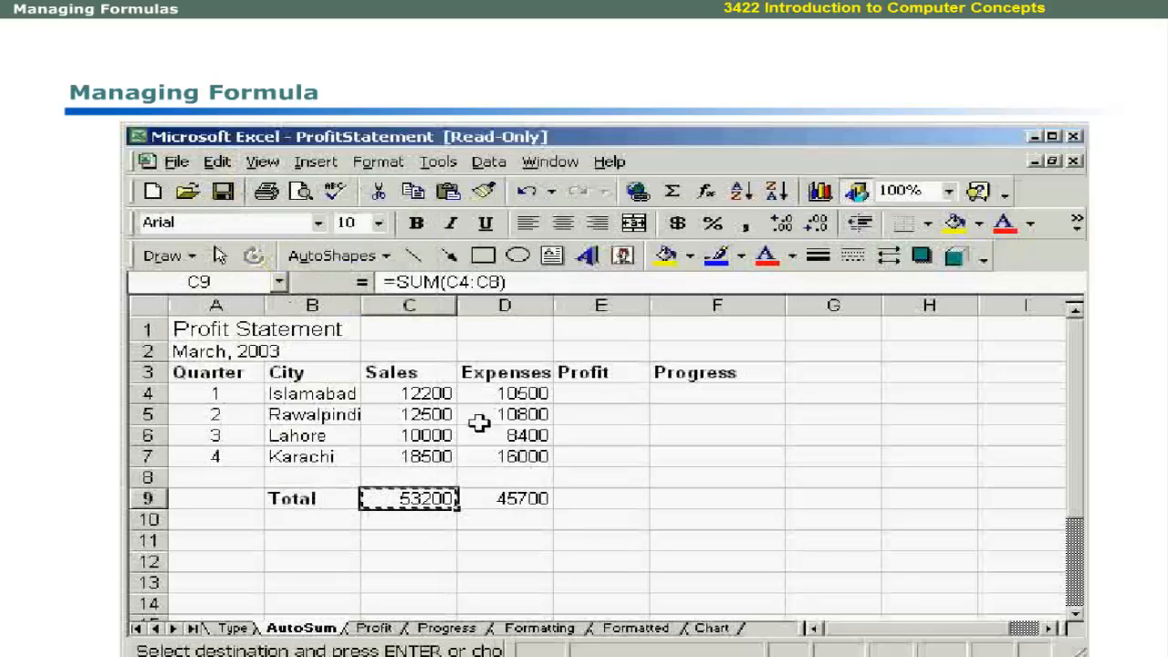
pyautogui.click(510, 498)
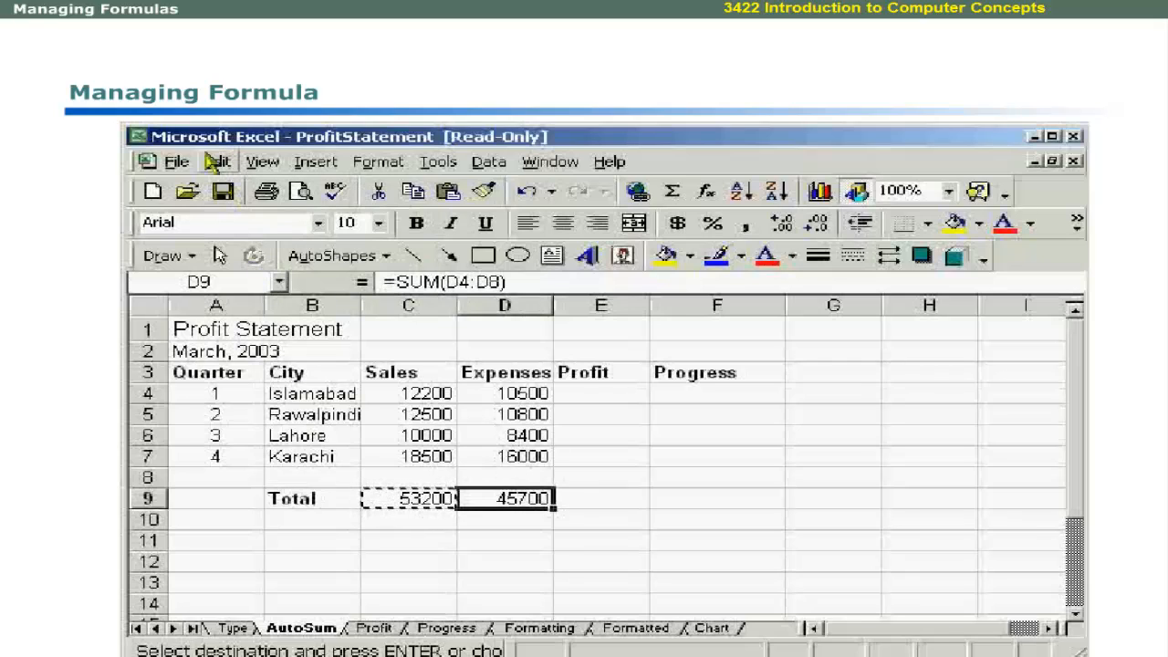
pyautogui.click(218, 162)
pyautogui.click(272, 272)
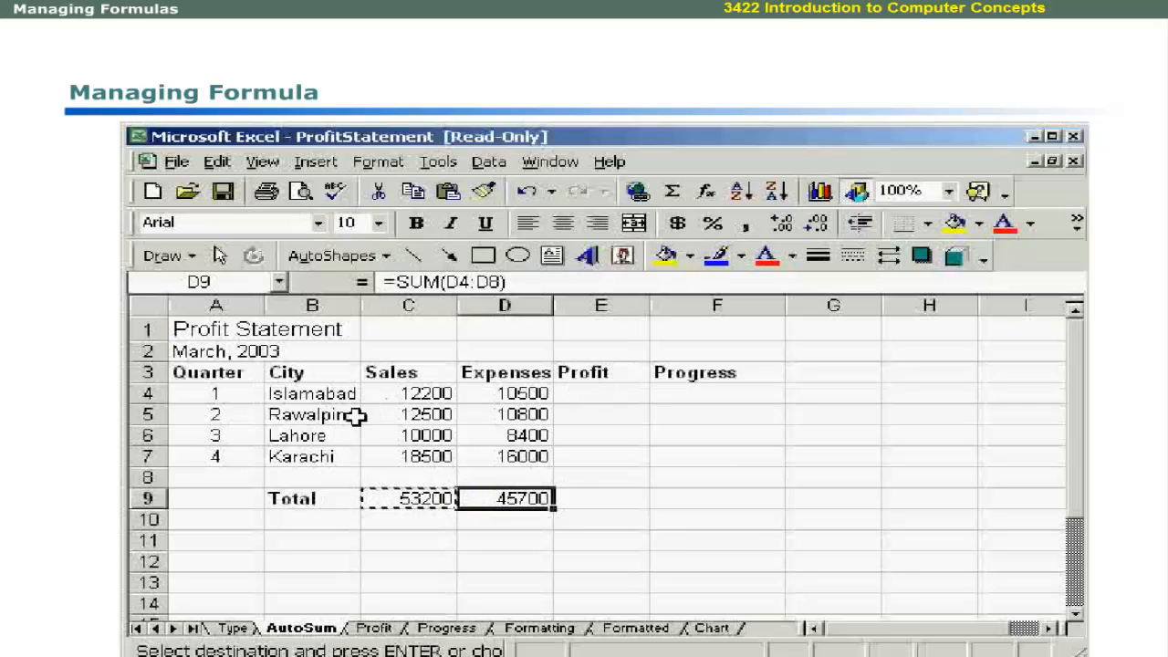
# - Enter the formula =C4-D4 in cell E4 to calculate the Islamabad profit
pyautogui.click(572, 391)
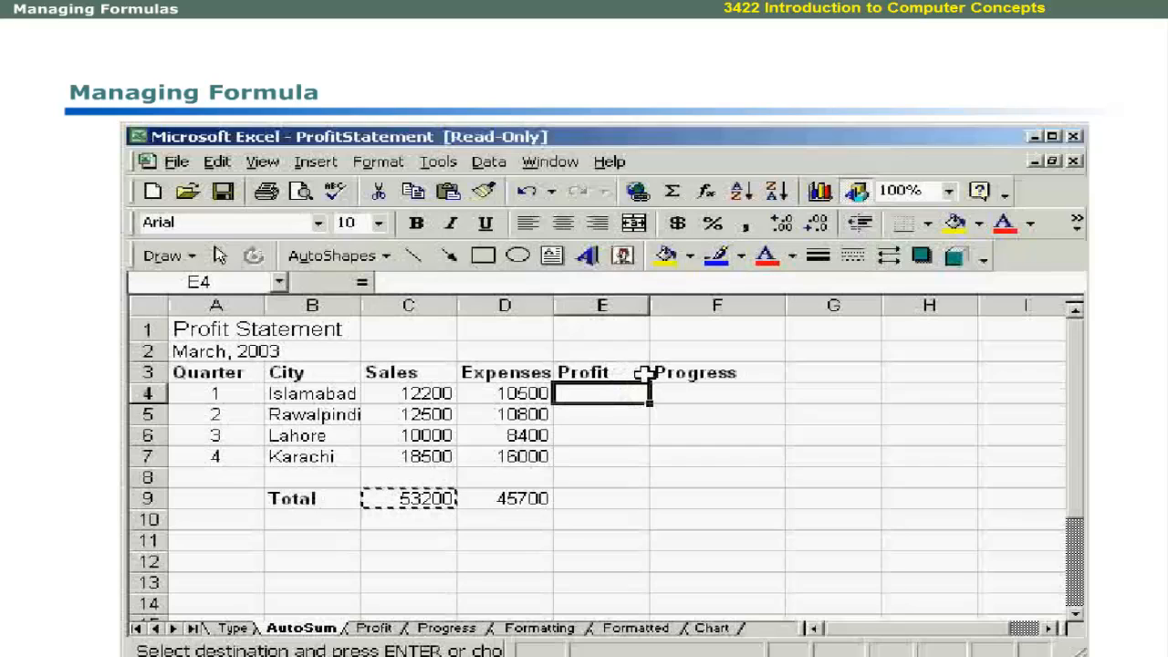
pyautogui.write('=-')
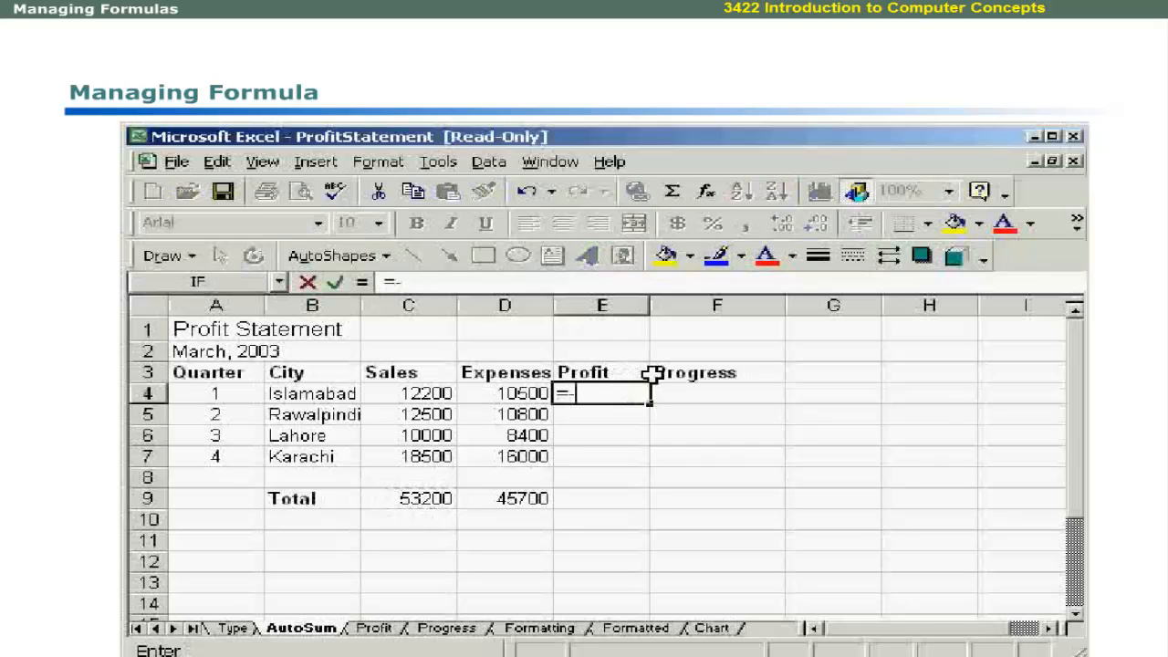
pyautogui.press('BackSpace')
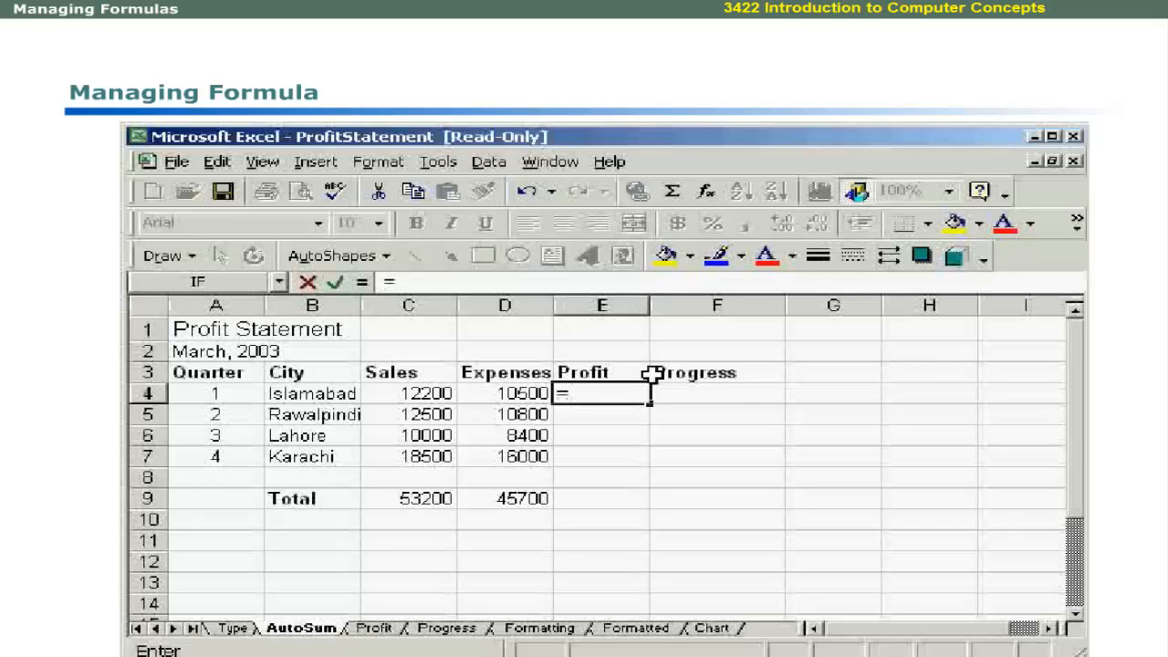
pyautogui.write('C4-')
pyautogui.write('D4')
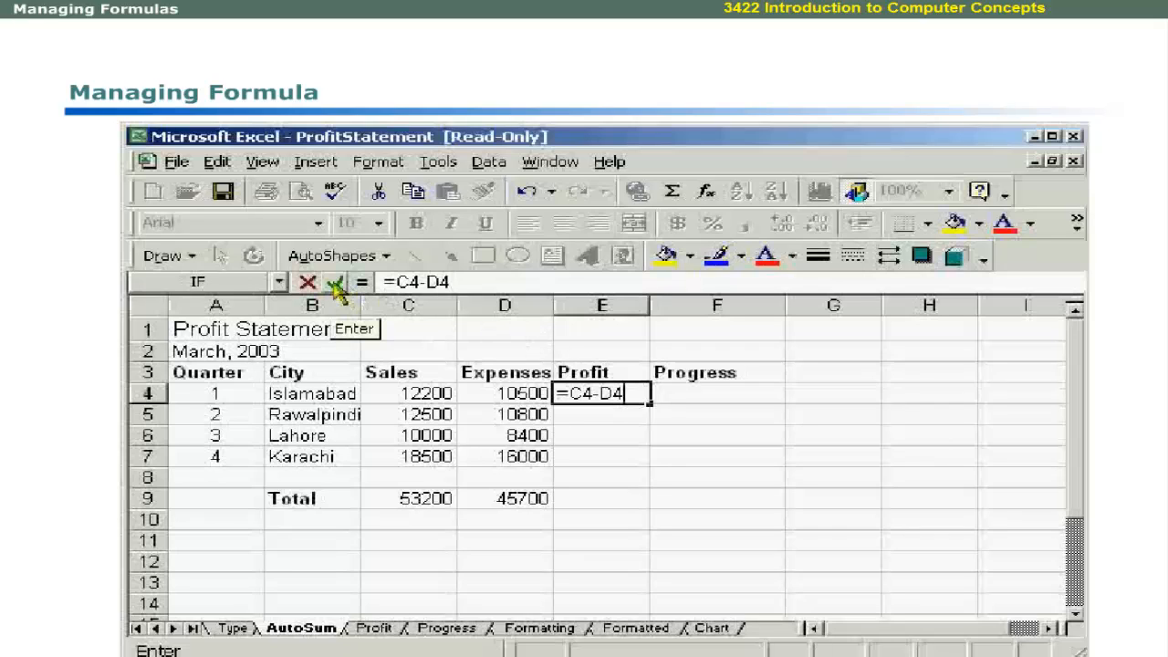
pyautogui.press('Return')
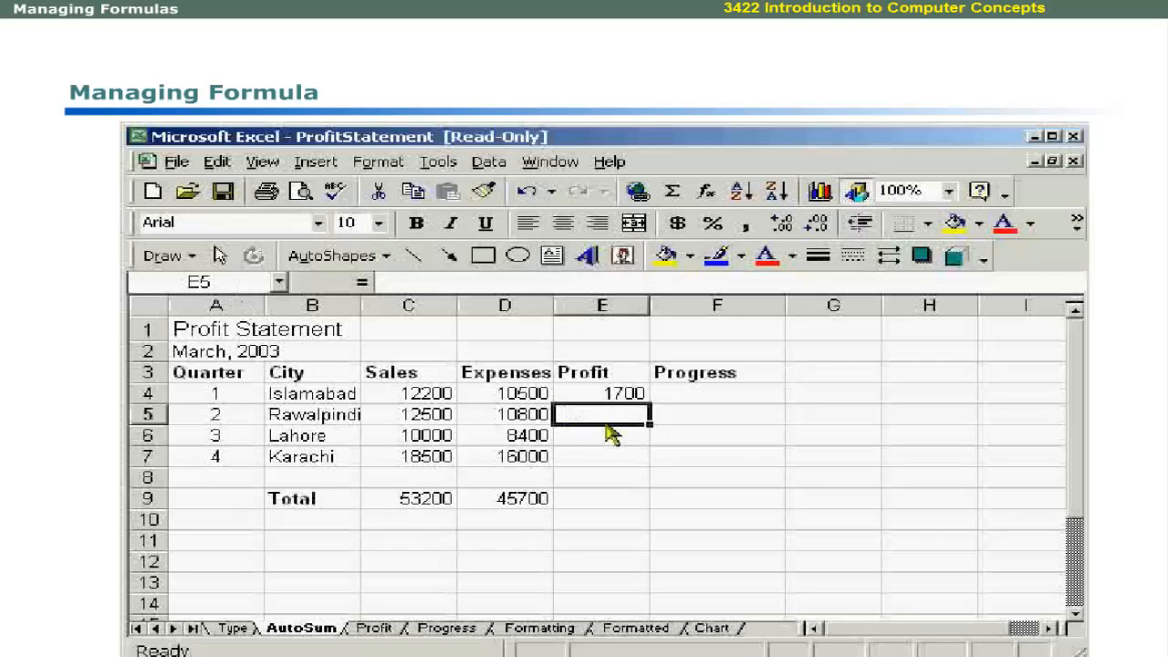
# - Enter the formula =c5-d5 in cell E5 to calculate the Rawalpindi profit
pyautogui.write('=c')
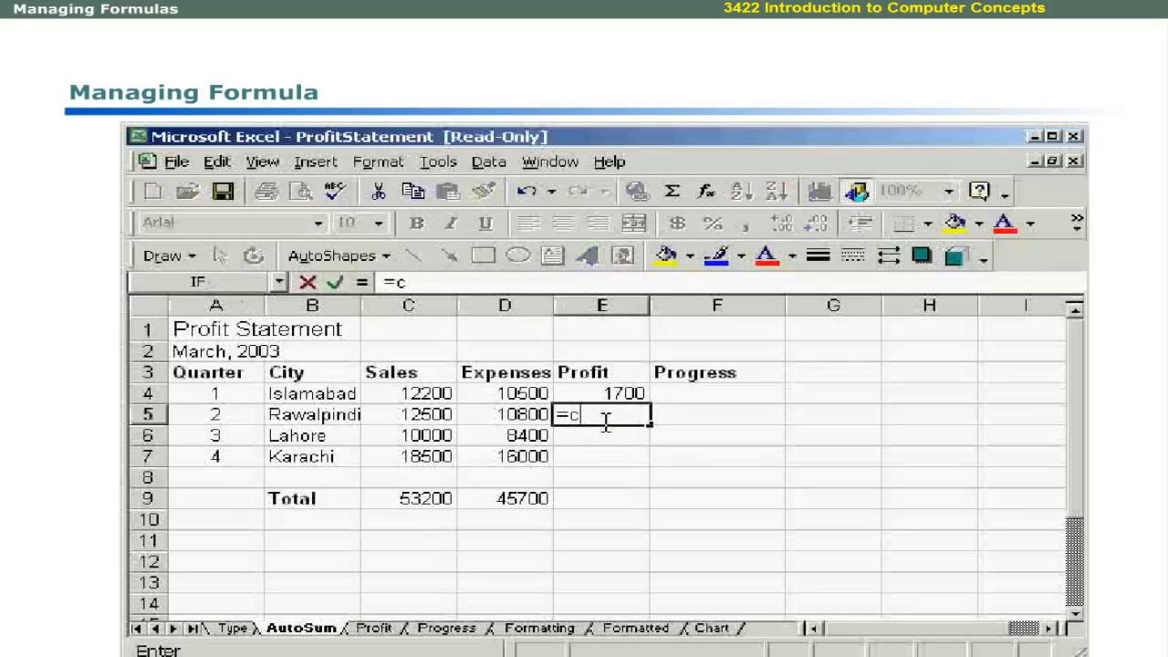
pyautogui.write('5-d5')
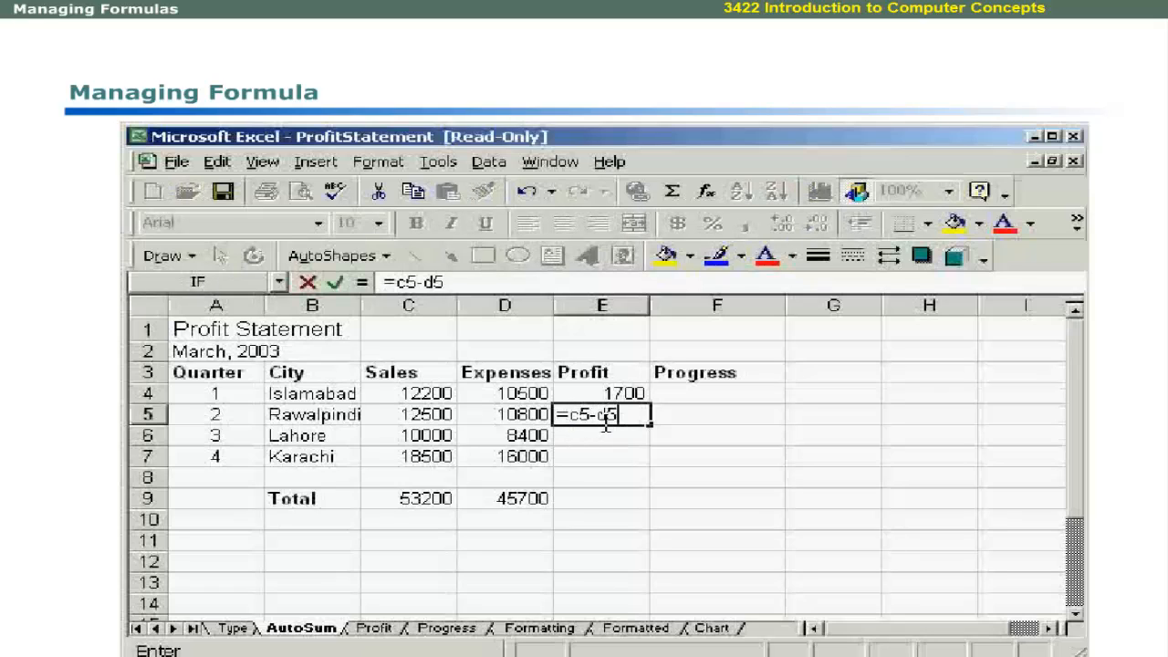
pyautogui.press('Return')
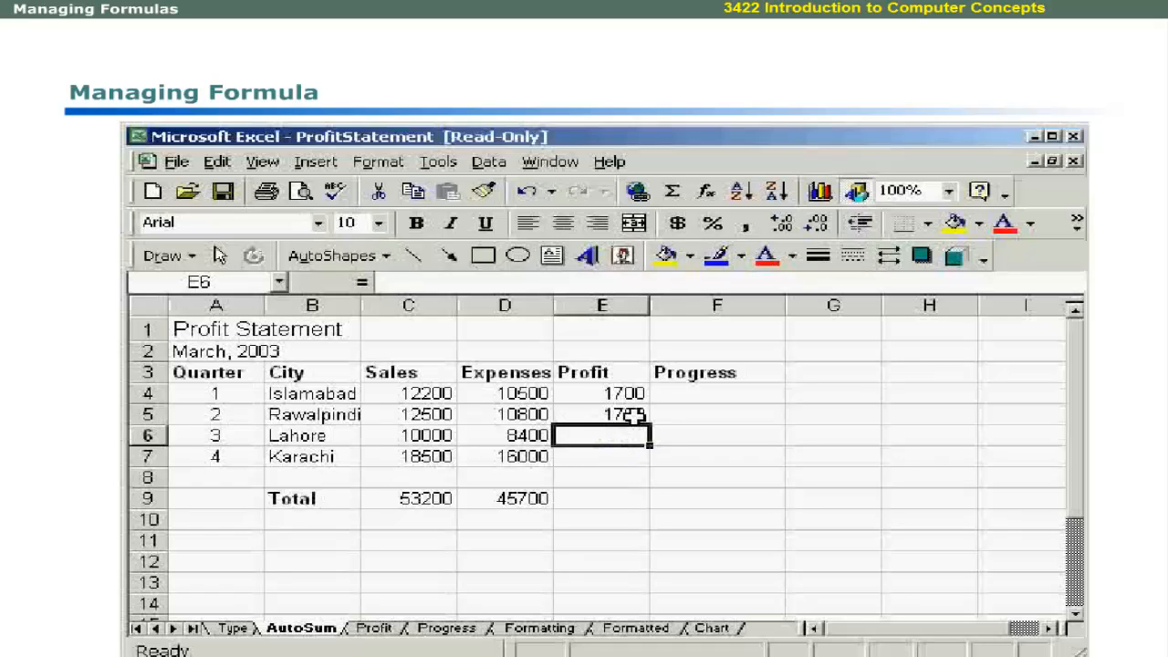
# - Copy the Rawalpindi profit formula from E5 and paste it into E6:E7 for Lahore and Karachi
pyautogui.click(634, 415)
pyautogui.rightClick(636, 416)
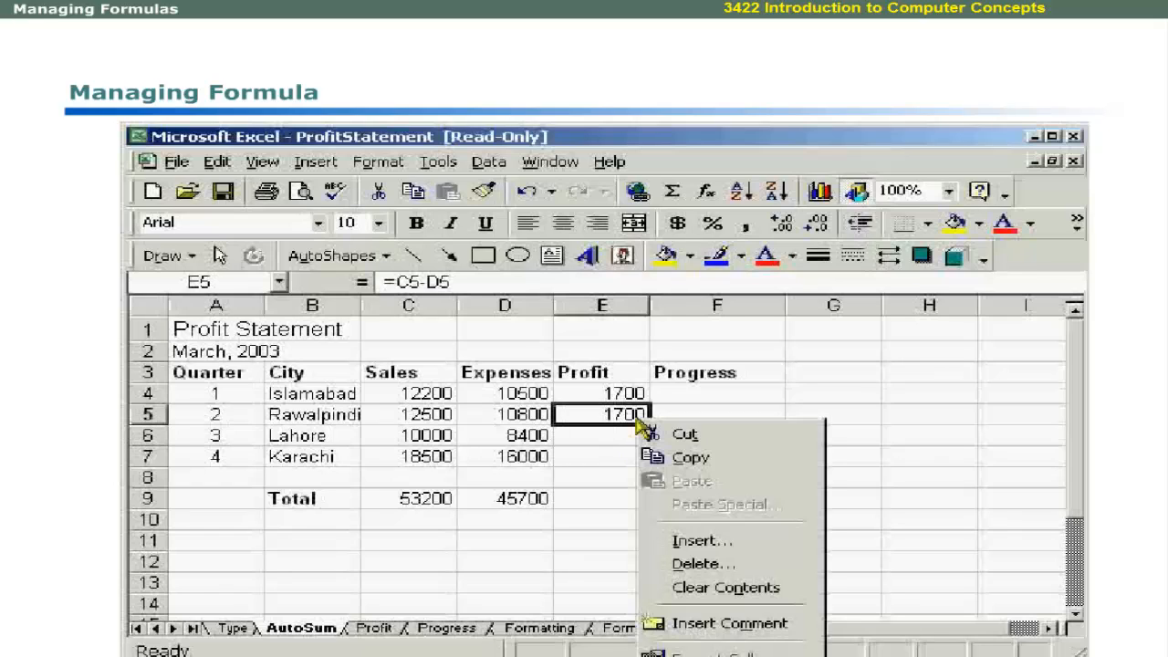
pyautogui.click(680, 457)
pyautogui.click(623, 442)
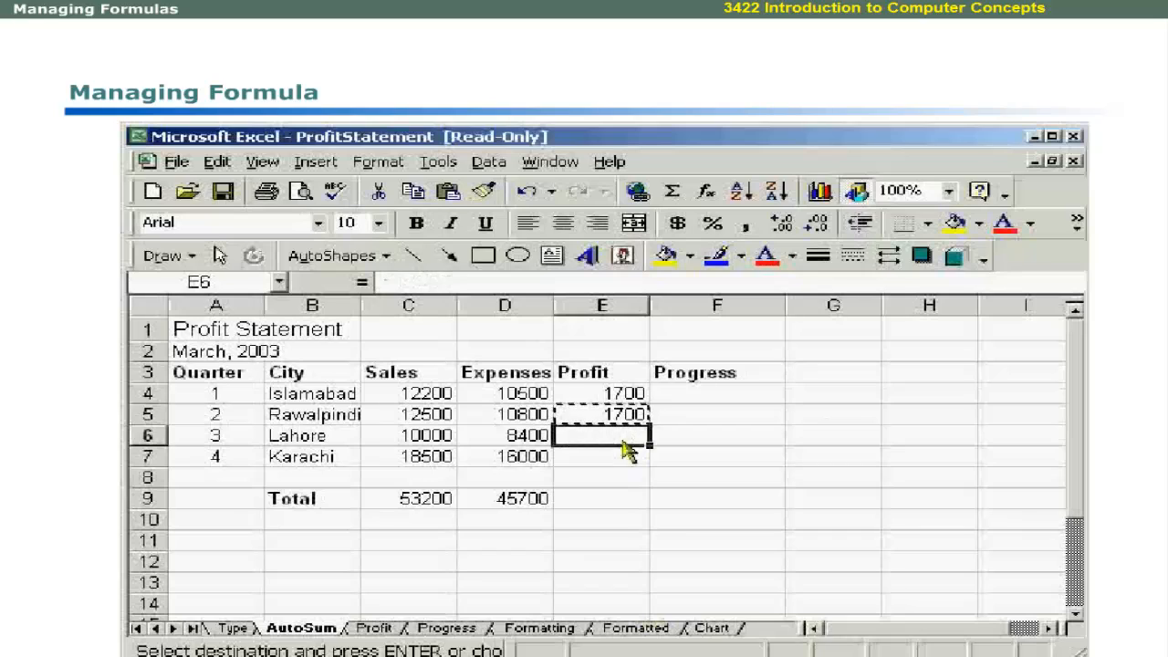
pyautogui.moveTo(621, 456); pyautogui.dragTo(618, 456)
pyautogui.rightClick(620, 456)
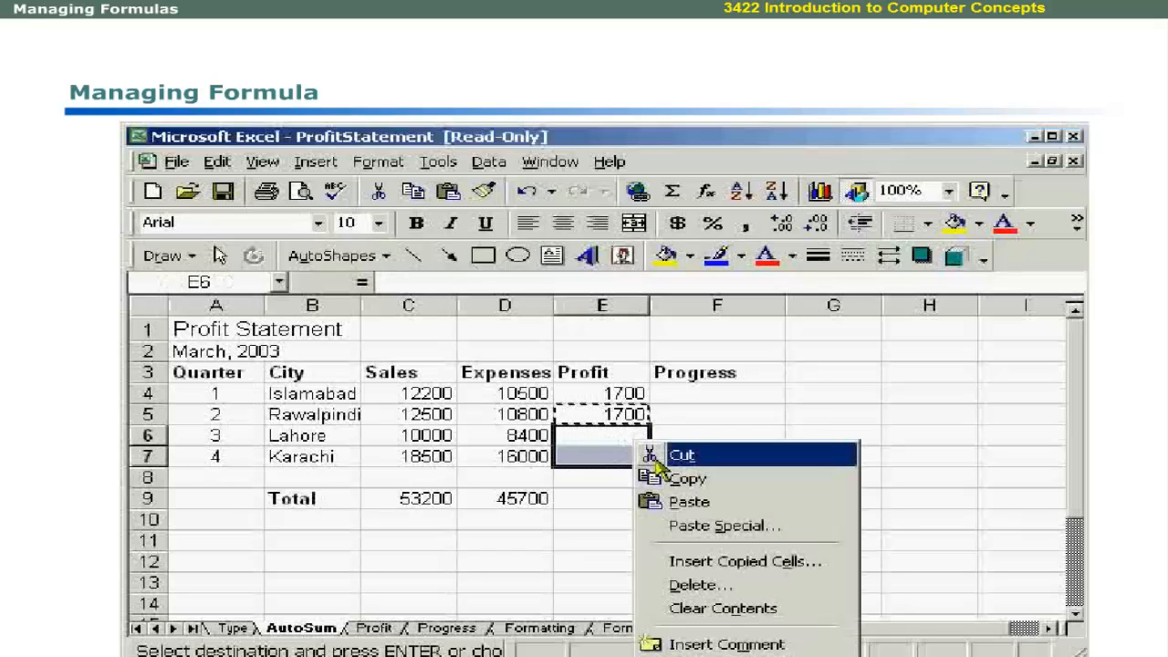
pyautogui.click(688, 502)
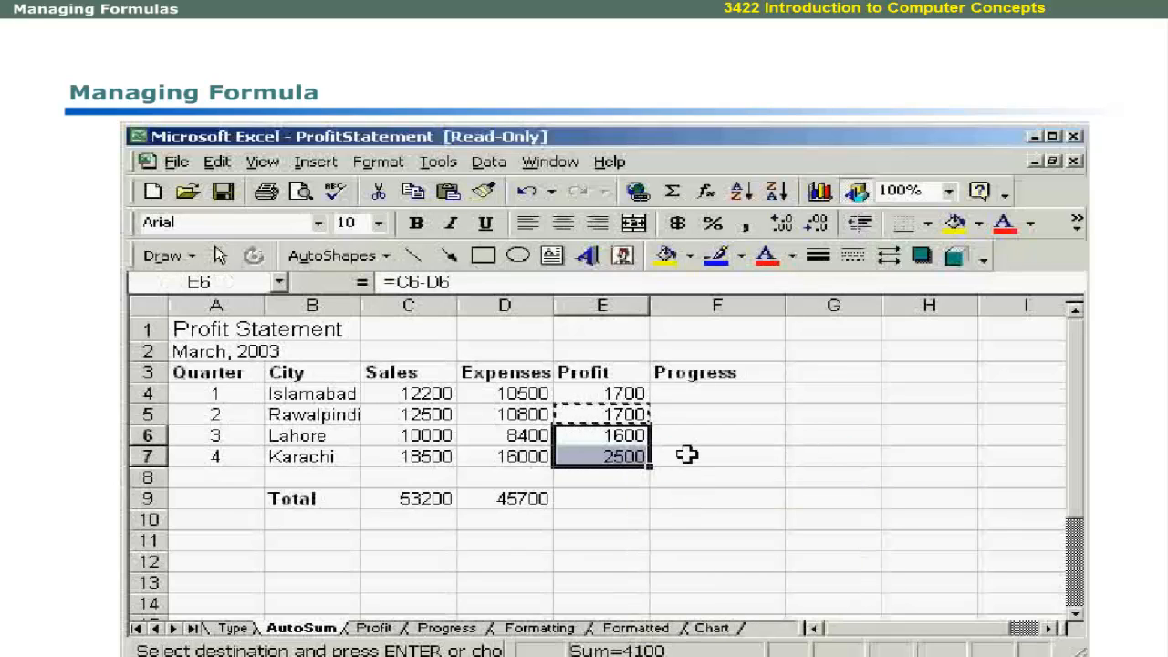
# - Inspect the profit formulas in cells E4 to E7 to compare their cell references
pyautogui.click(635, 438)
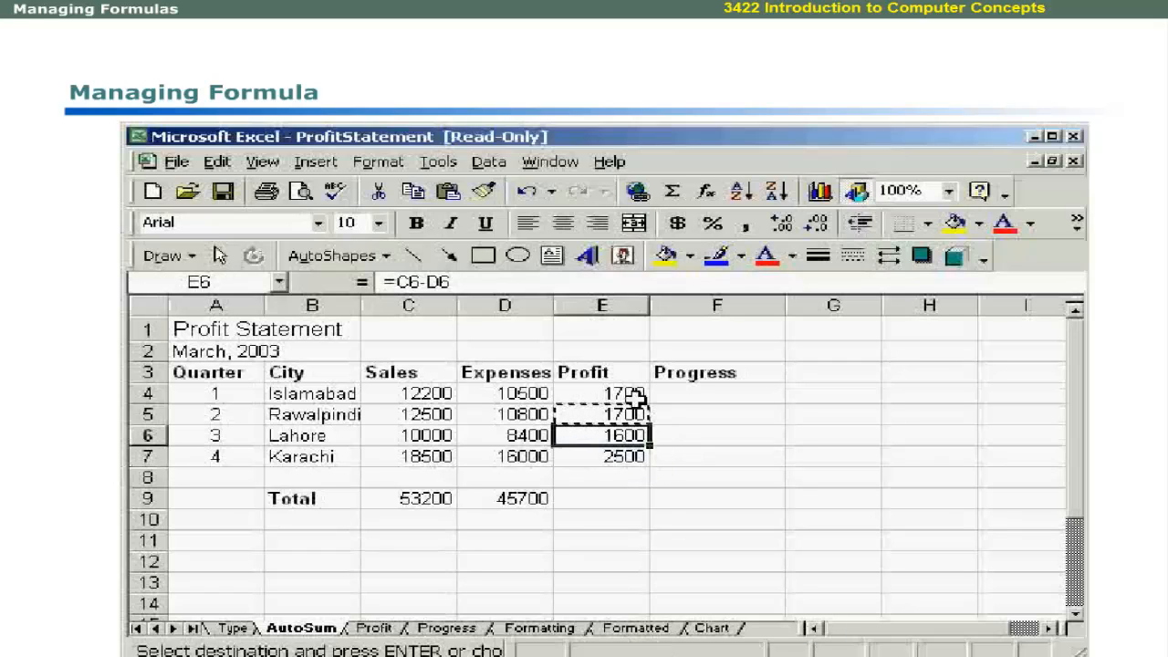
pyautogui.click(636, 394)
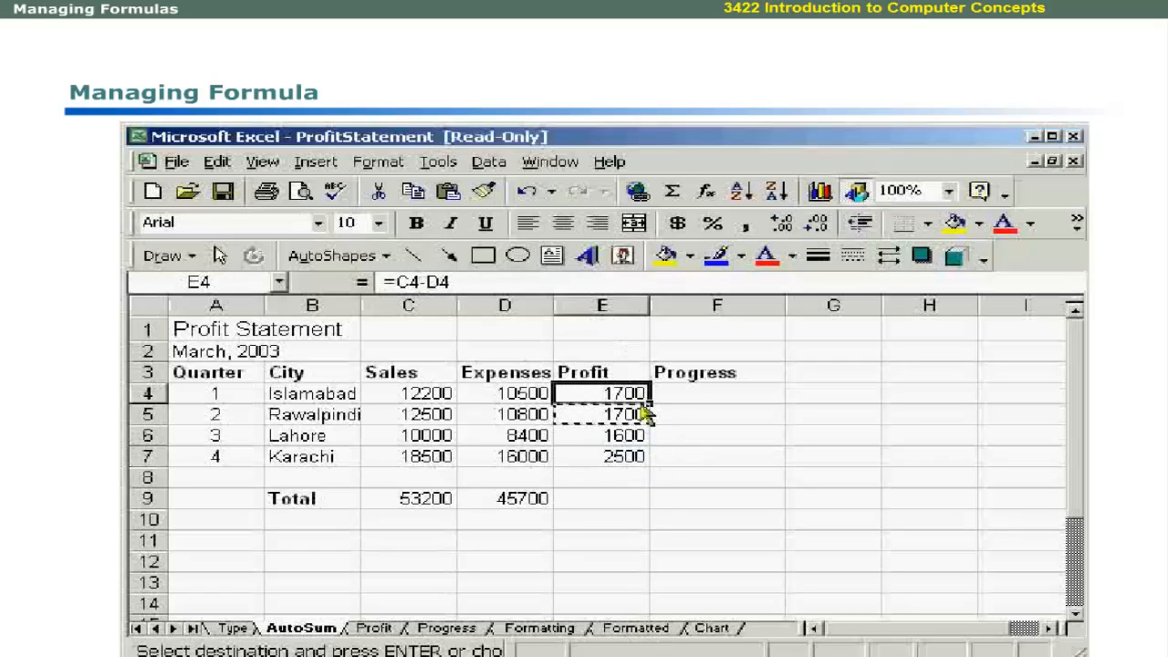
pyautogui.click(638, 413)
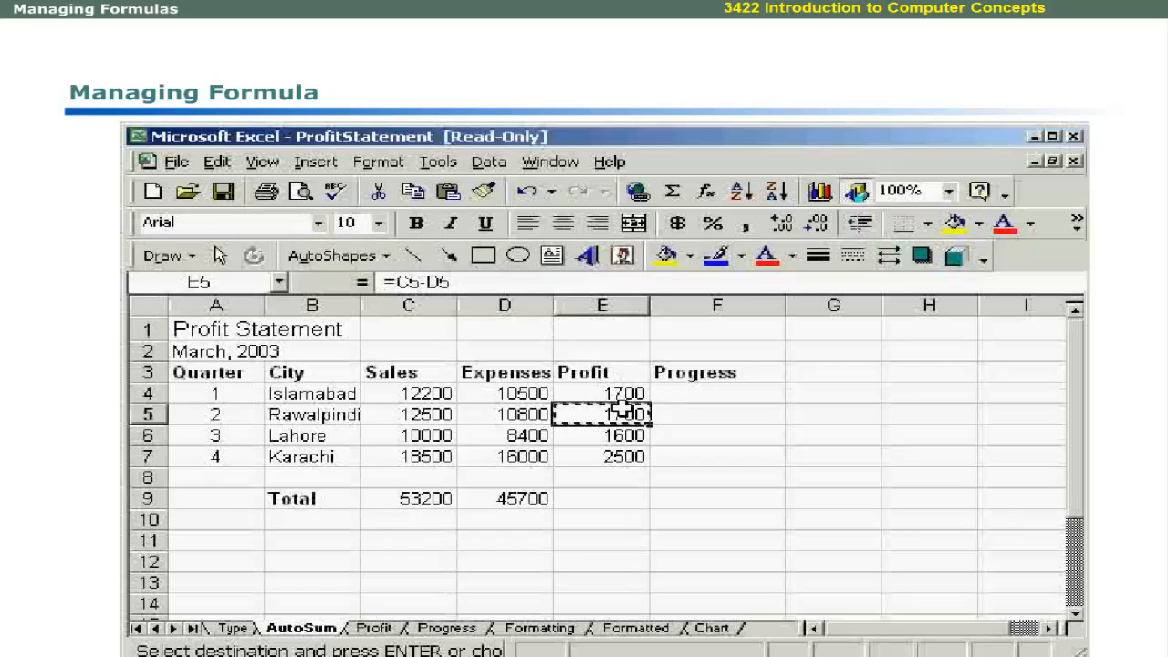
pyautogui.click(634, 436)
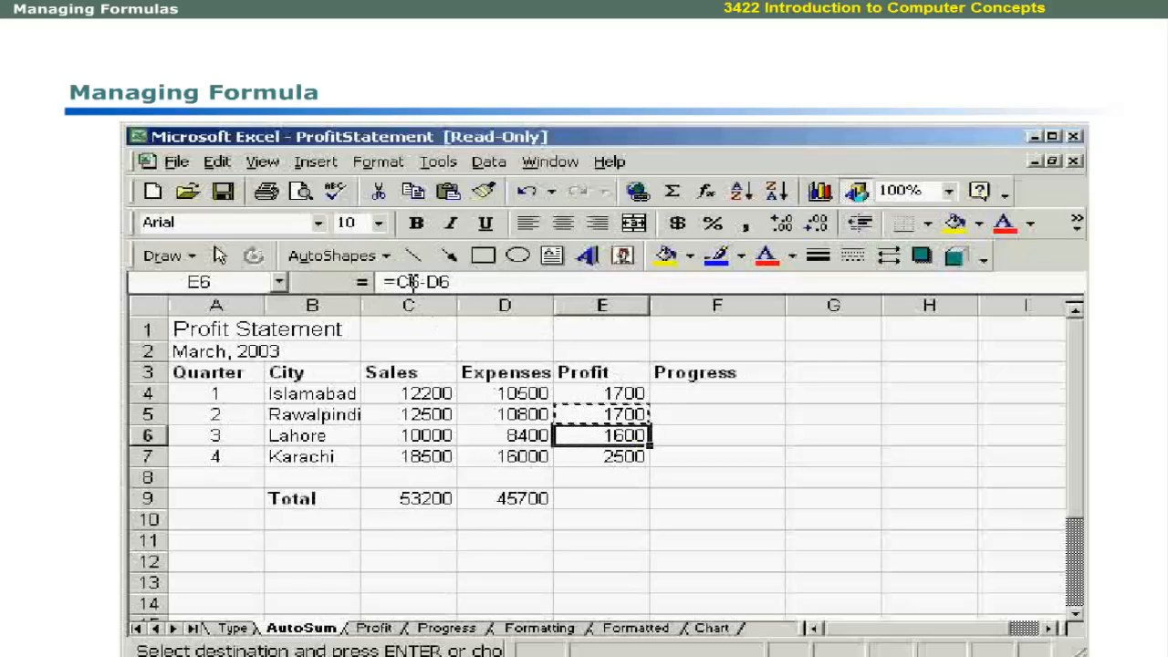
pyautogui.click(629, 453)
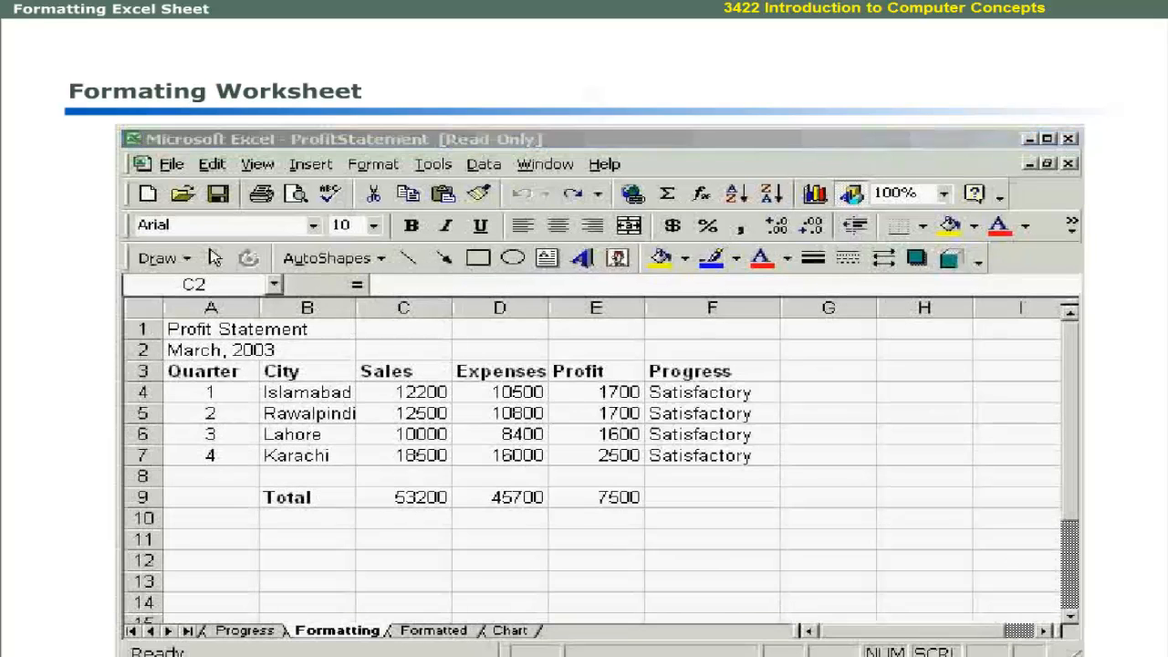
# - Align the titles in A1:F2 horizontally with Center Across Selection
pyautogui.click(370, 349)
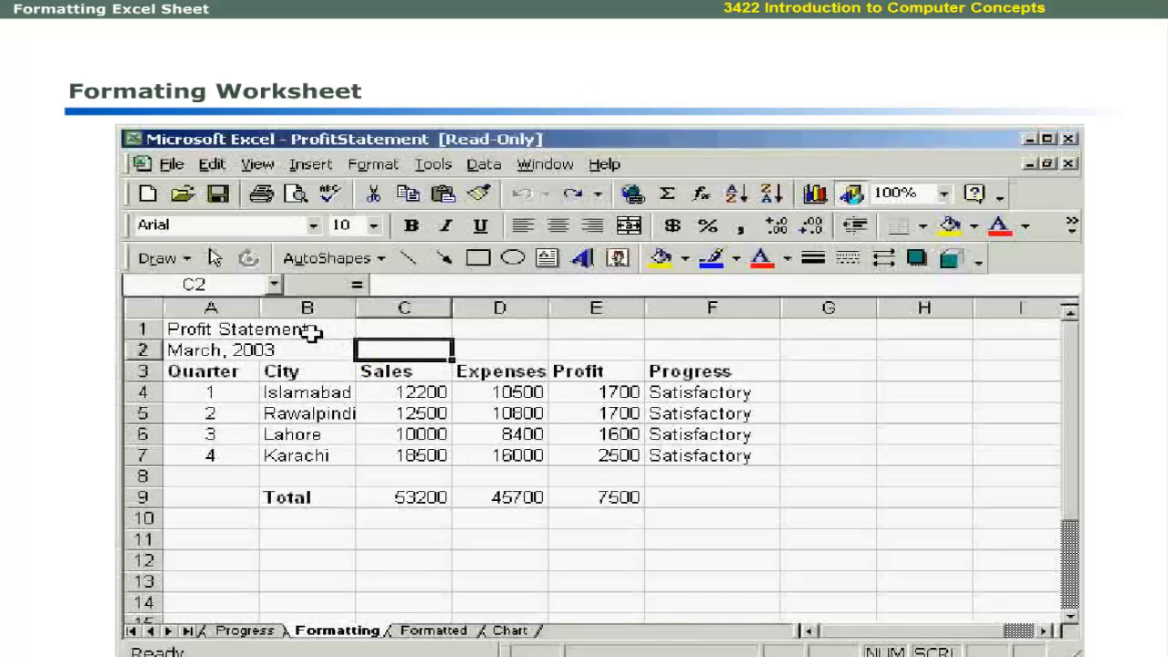
pyautogui.click(253, 330)
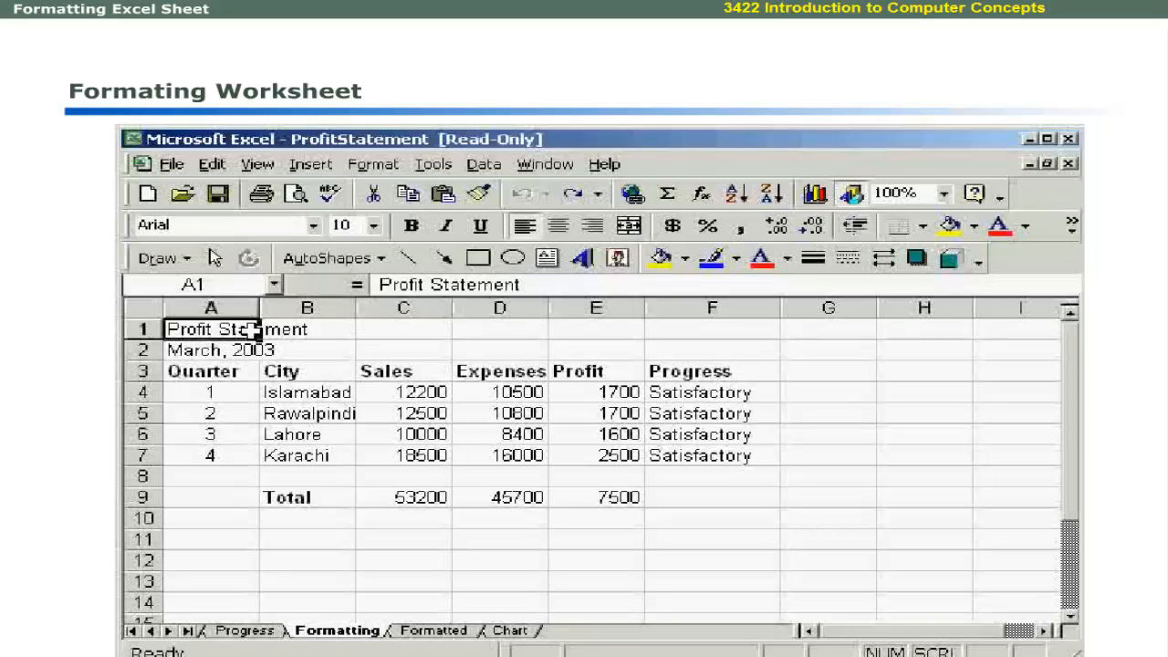
pyautogui.moveTo(253, 330); pyautogui.dragTo(657, 348)
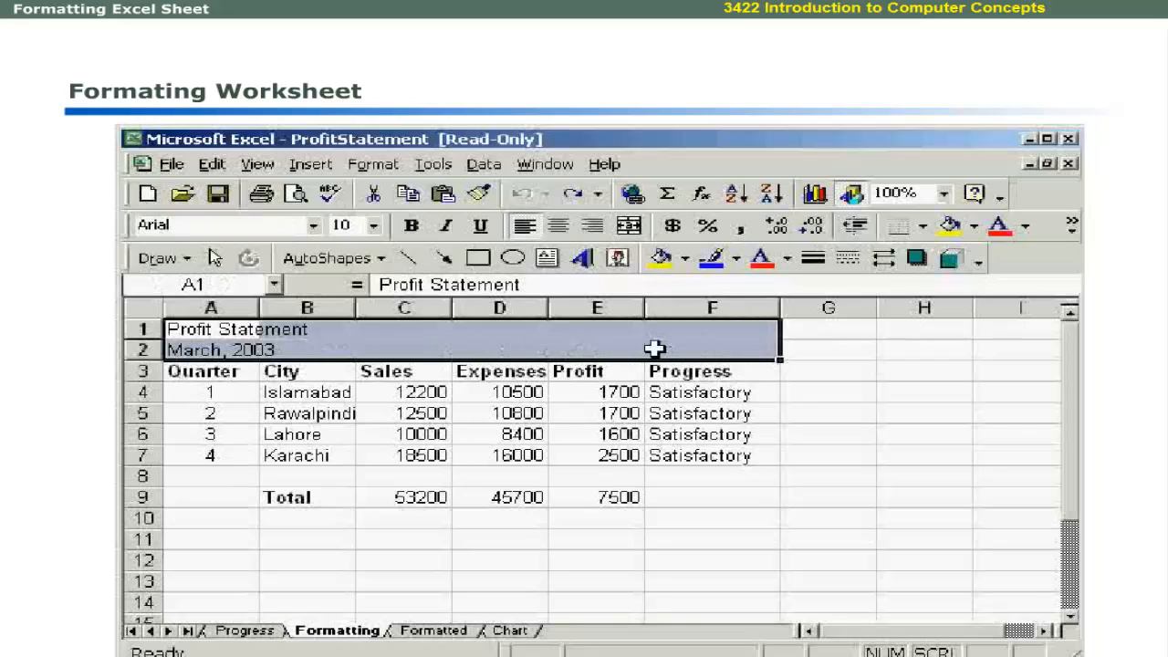
pyautogui.click(374, 165)
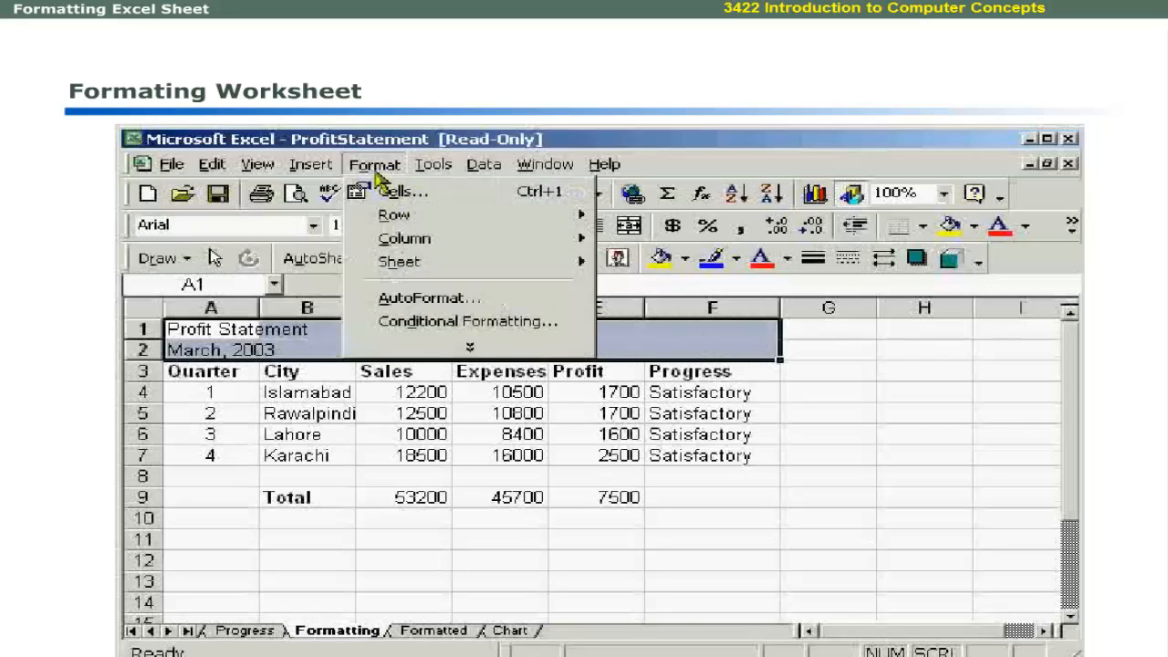
pyautogui.click(478, 191)
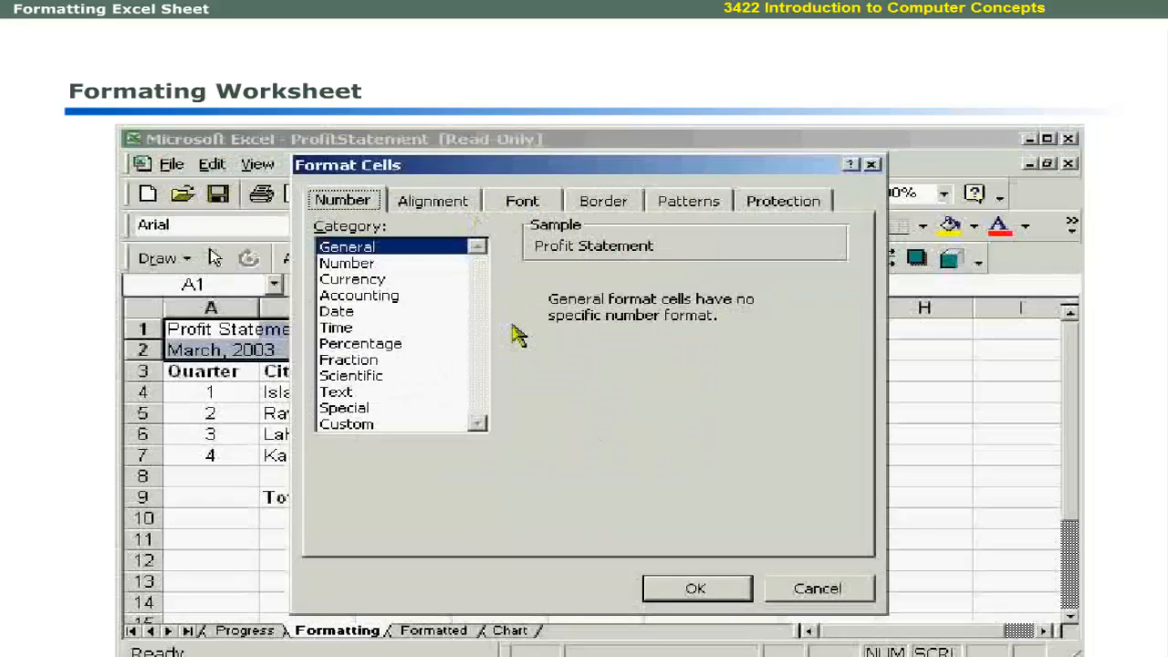
pyautogui.click(475, 210)
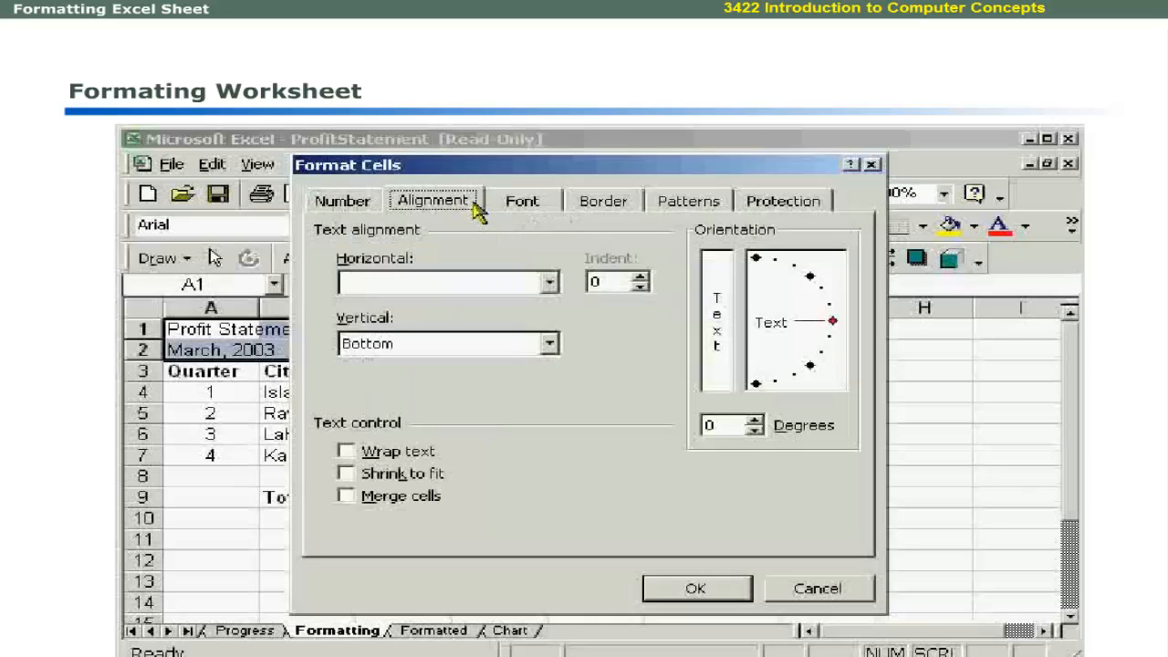
pyautogui.click(550, 283)
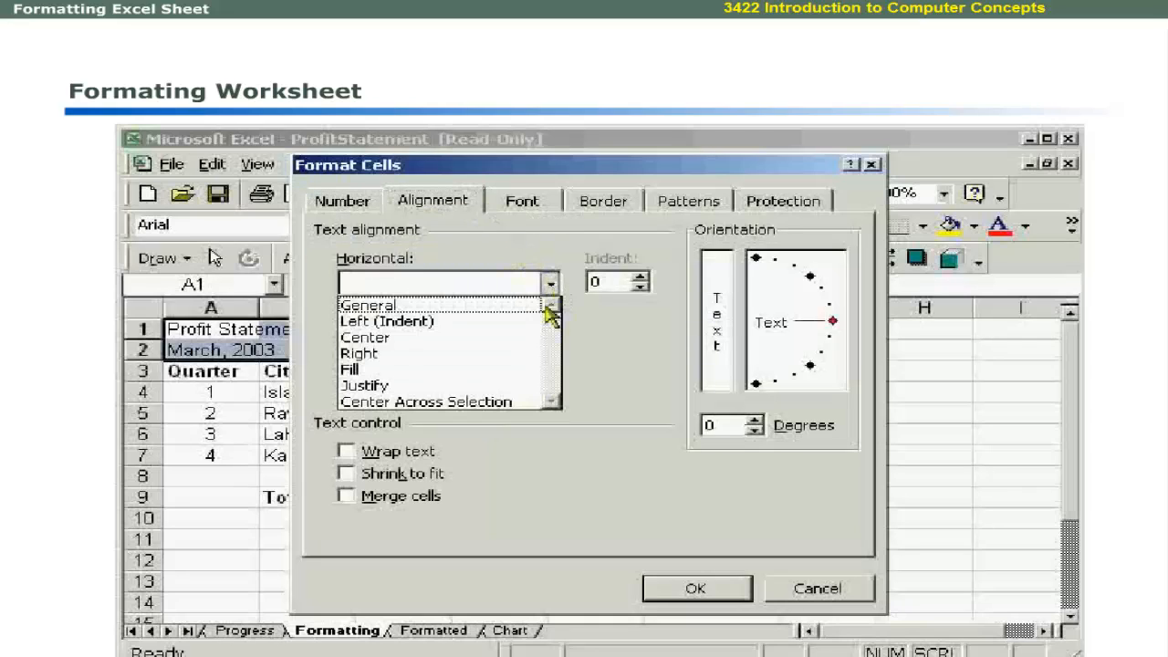
pyautogui.click(522, 402)
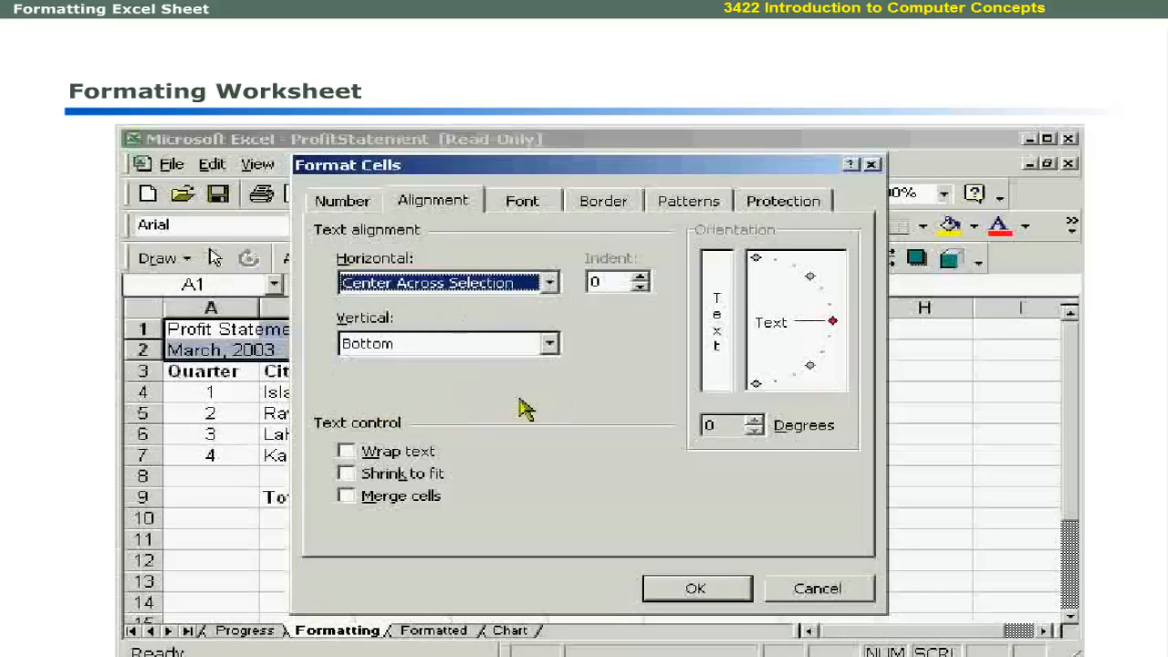
pyautogui.click(689, 589)
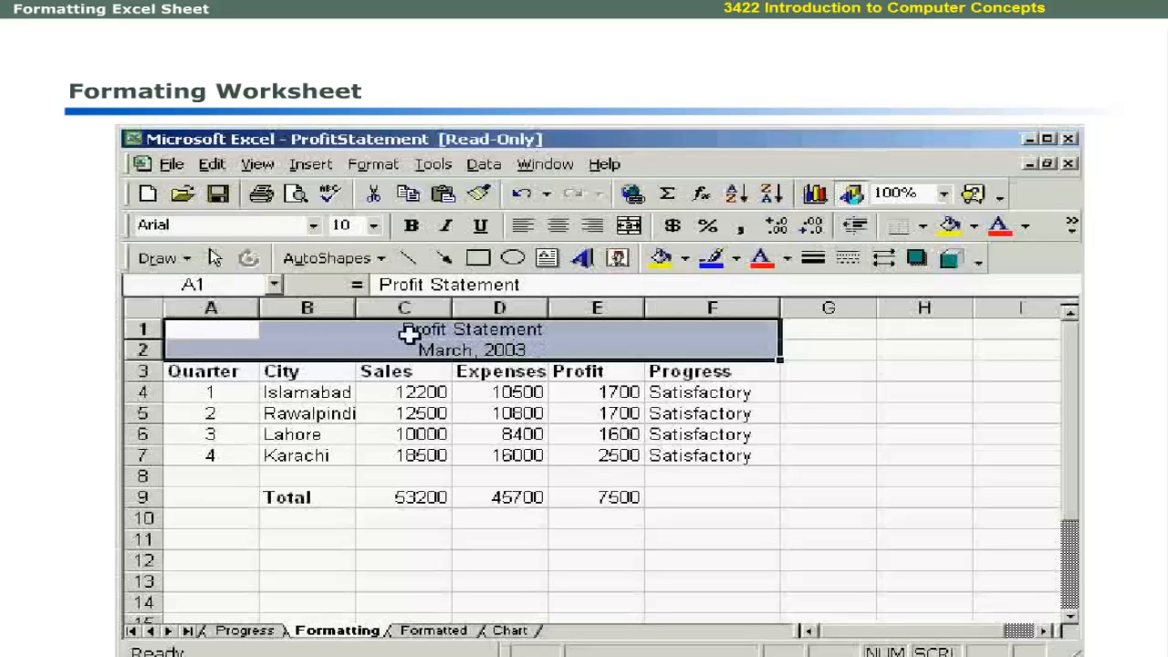
pyautogui.click(242, 332)
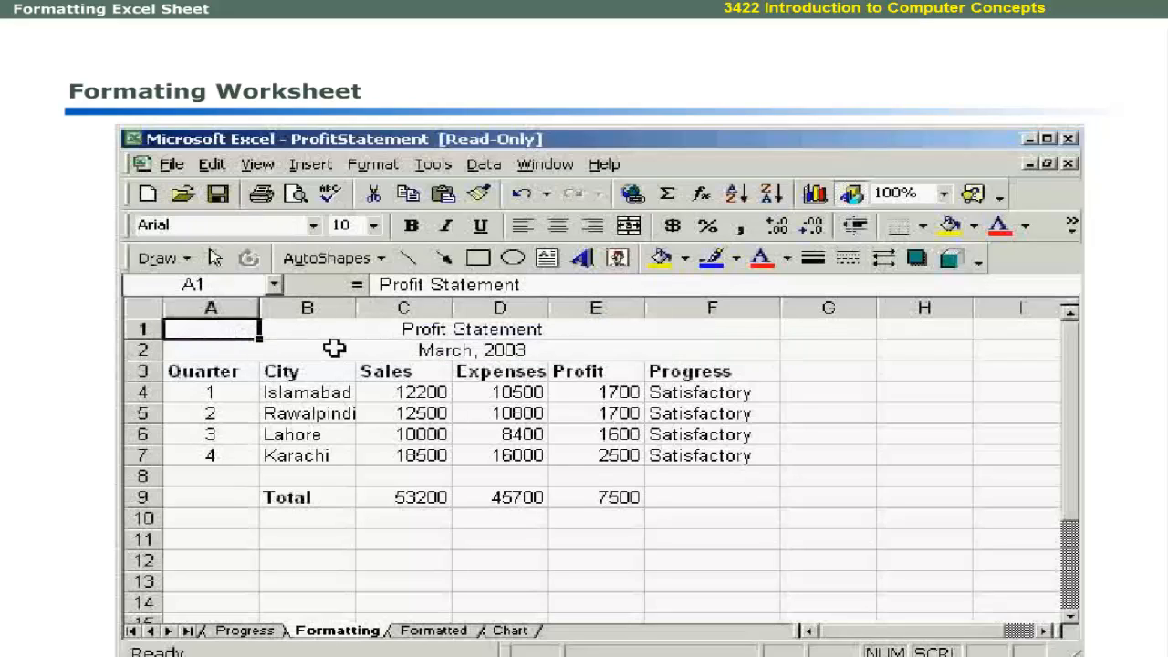
# - Apply Comma Style to the Islamabad sales figure in C4 and increase it to five decimal places
pyautogui.click(436, 392)
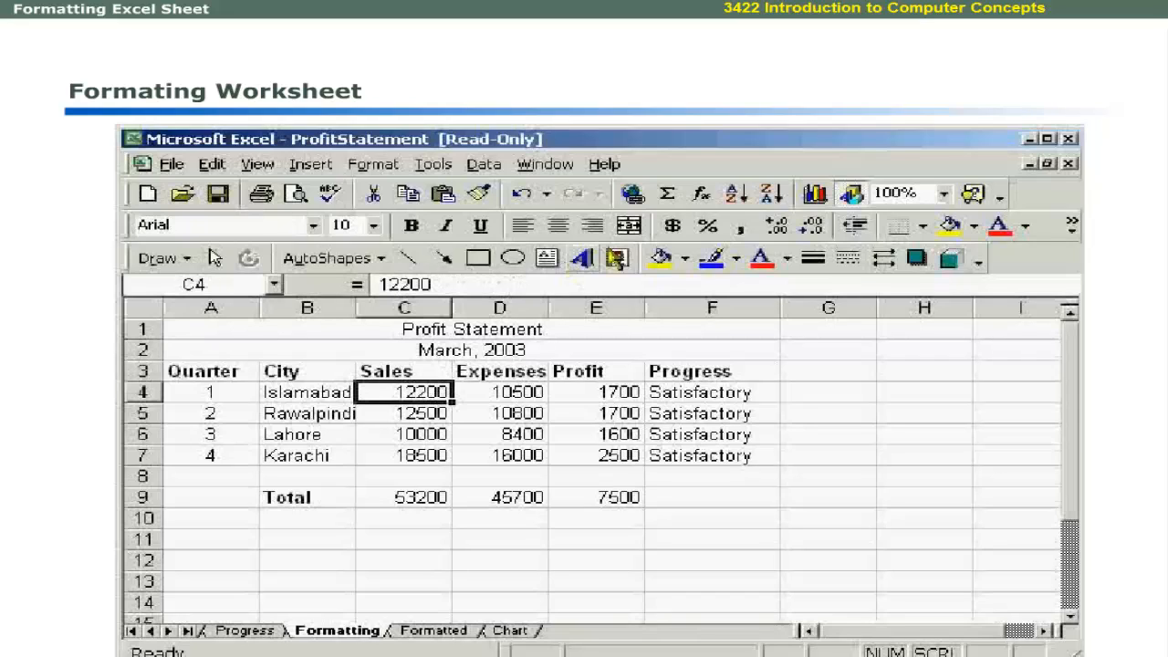
pyautogui.click(745, 228)
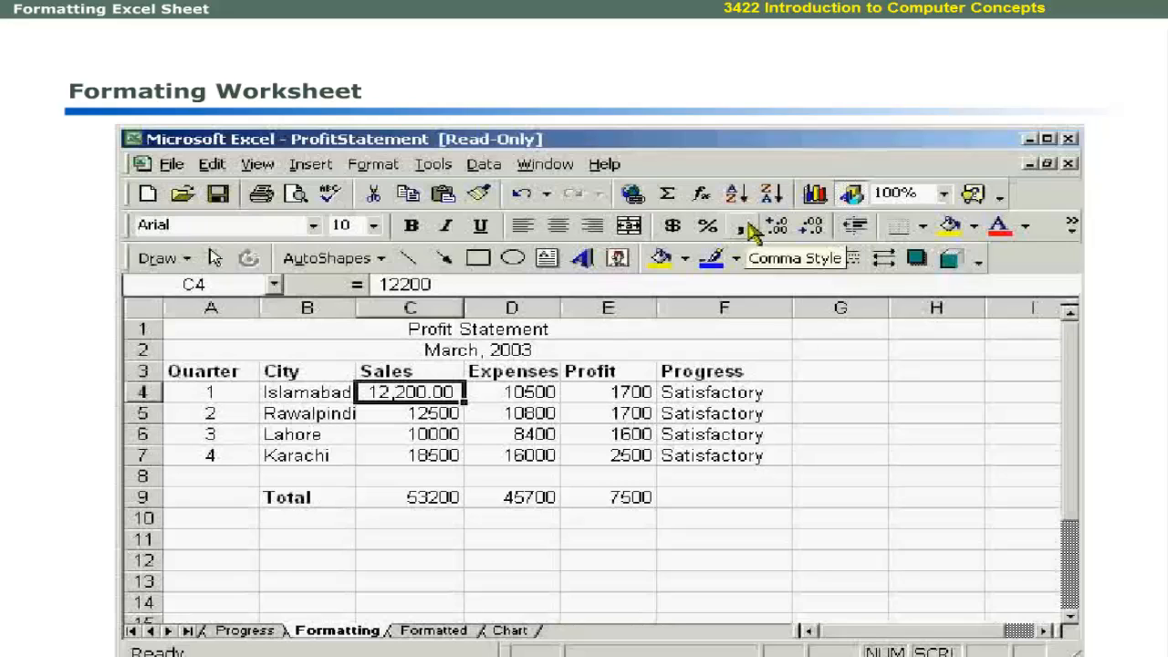
pyautogui.click(774, 228)
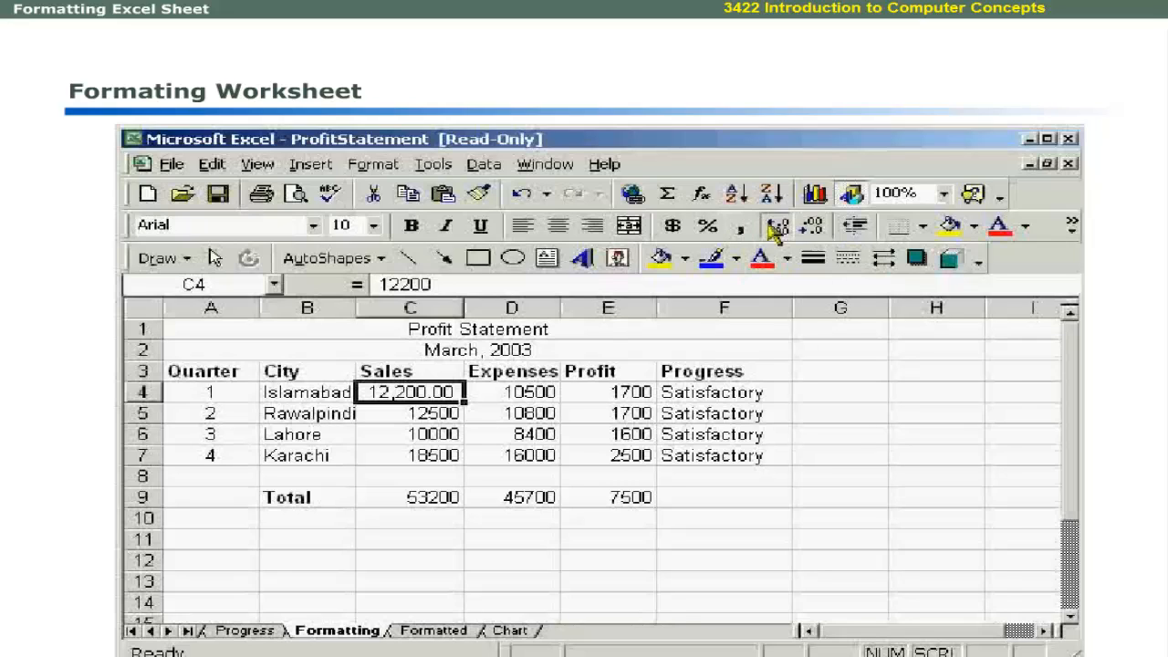
pyautogui.click(774, 228)
pyautogui.click(774, 228)
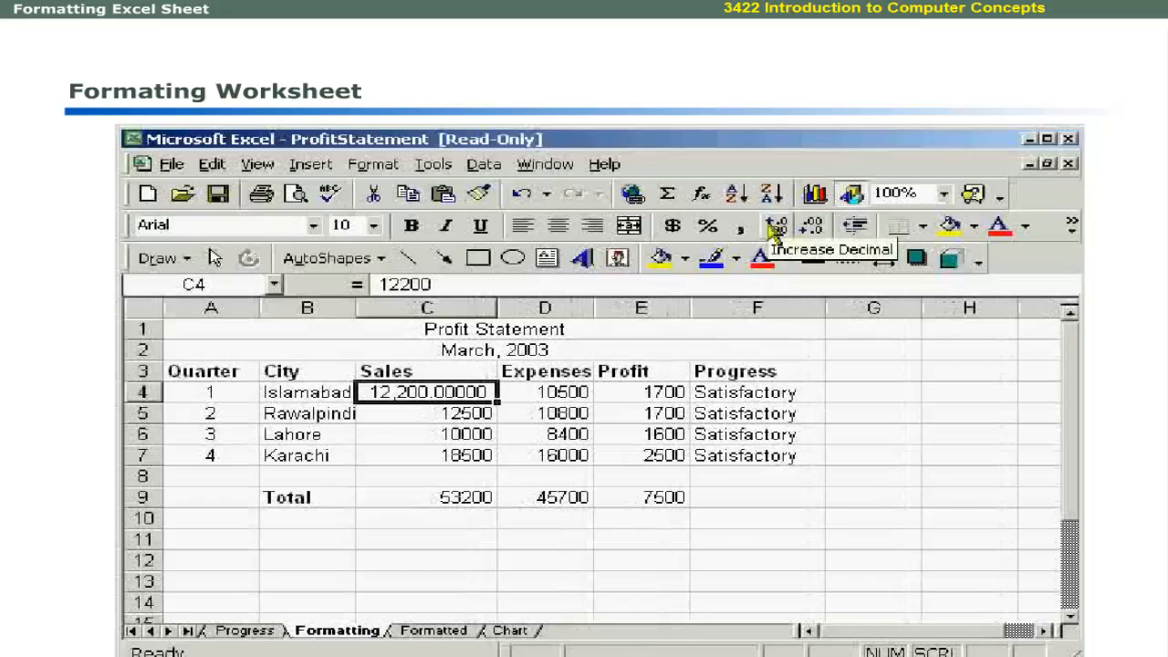
# - Decrease the decimals of the Islamabad sales figure in C4 to zero
pyautogui.click(806, 226)
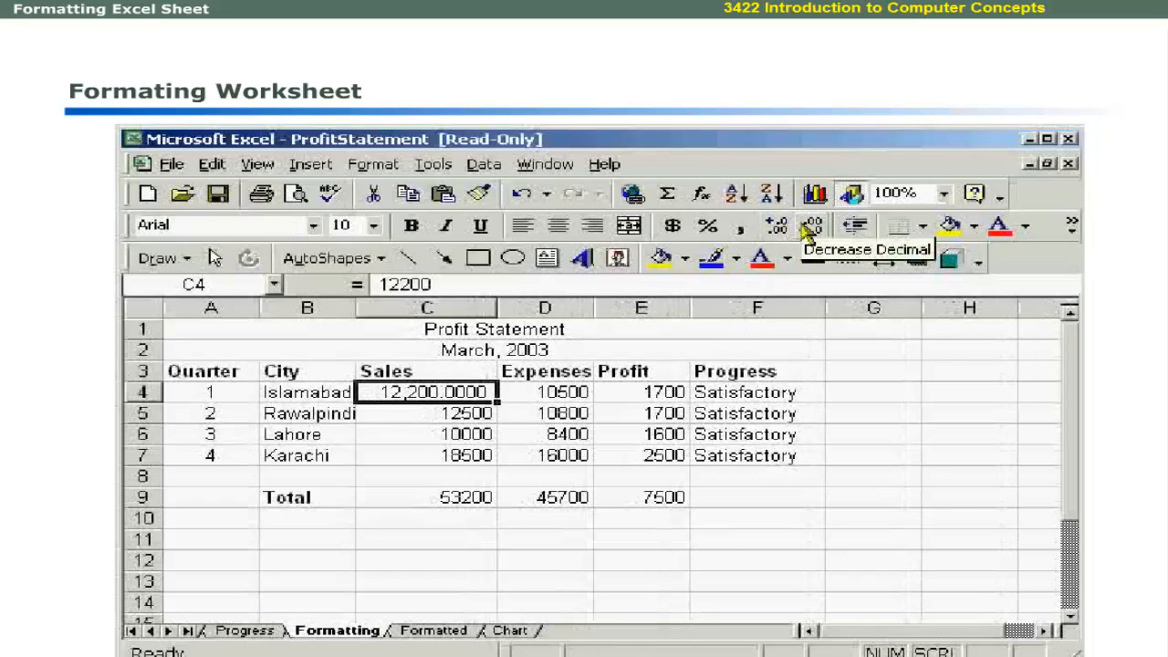
pyautogui.click(806, 227)
pyautogui.click(807, 228)
pyautogui.click(806, 229)
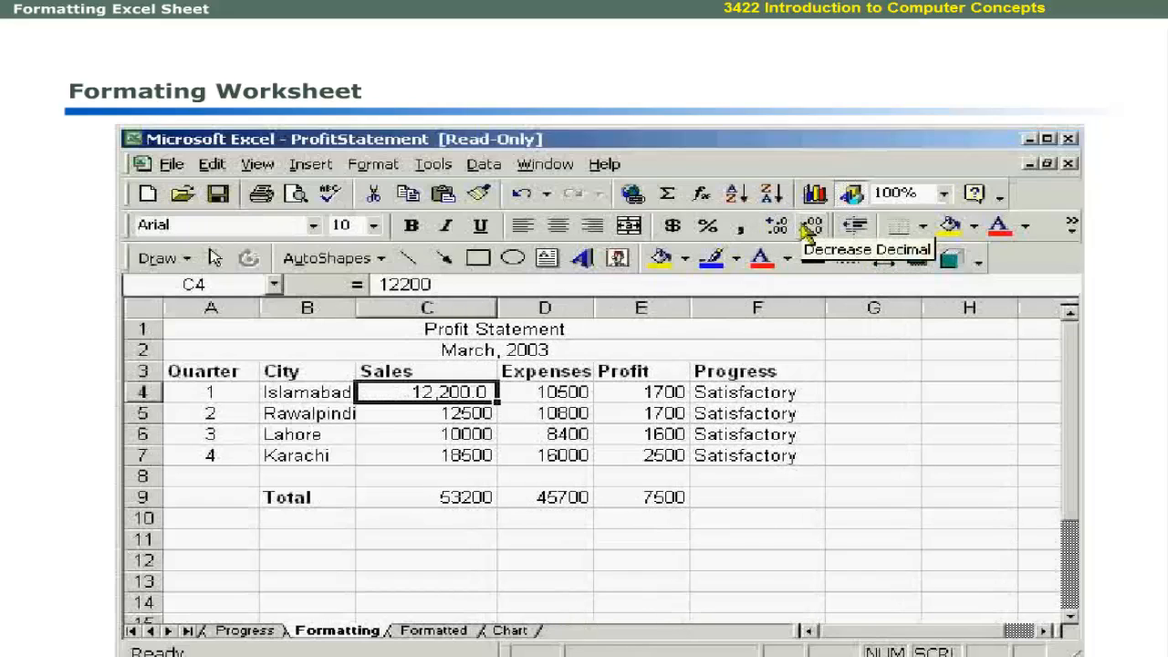
pyautogui.click(806, 228)
# - Apply Comma Style to the Sales, Expenses and Profit figures in C4:E7
pyautogui.moveTo(425, 391); pyautogui.dragTo(629, 447)
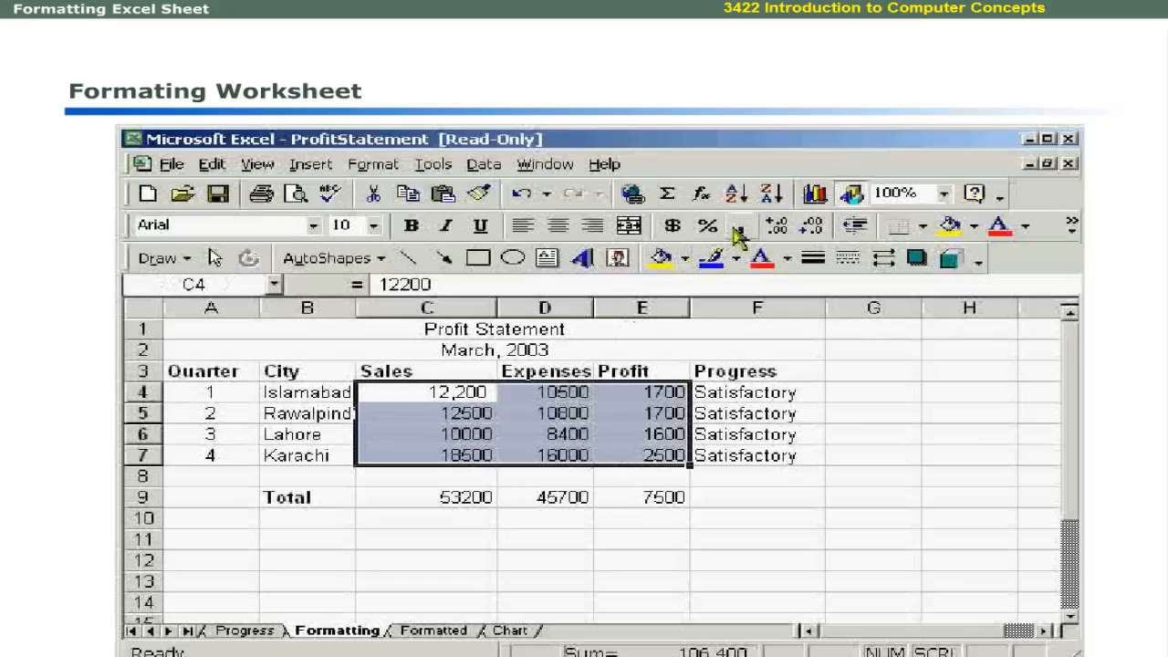
pyautogui.click(736, 228)
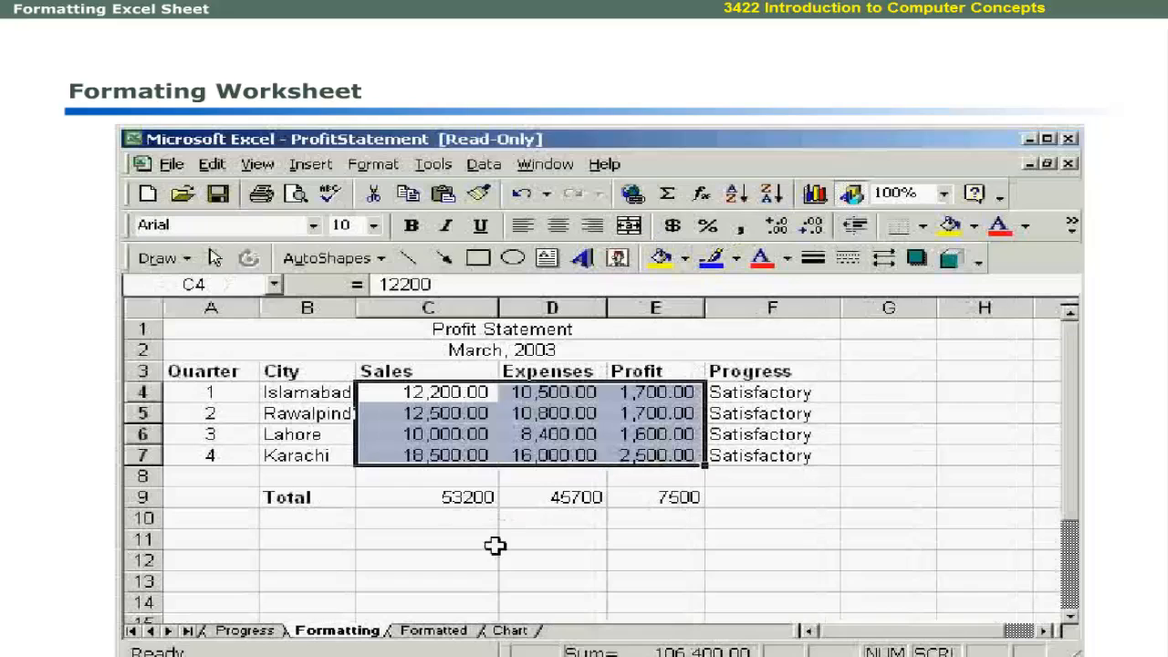
# - Switch to the Formatted sheet, view its print preview and return to the worksheet
pyautogui.click(456, 631)
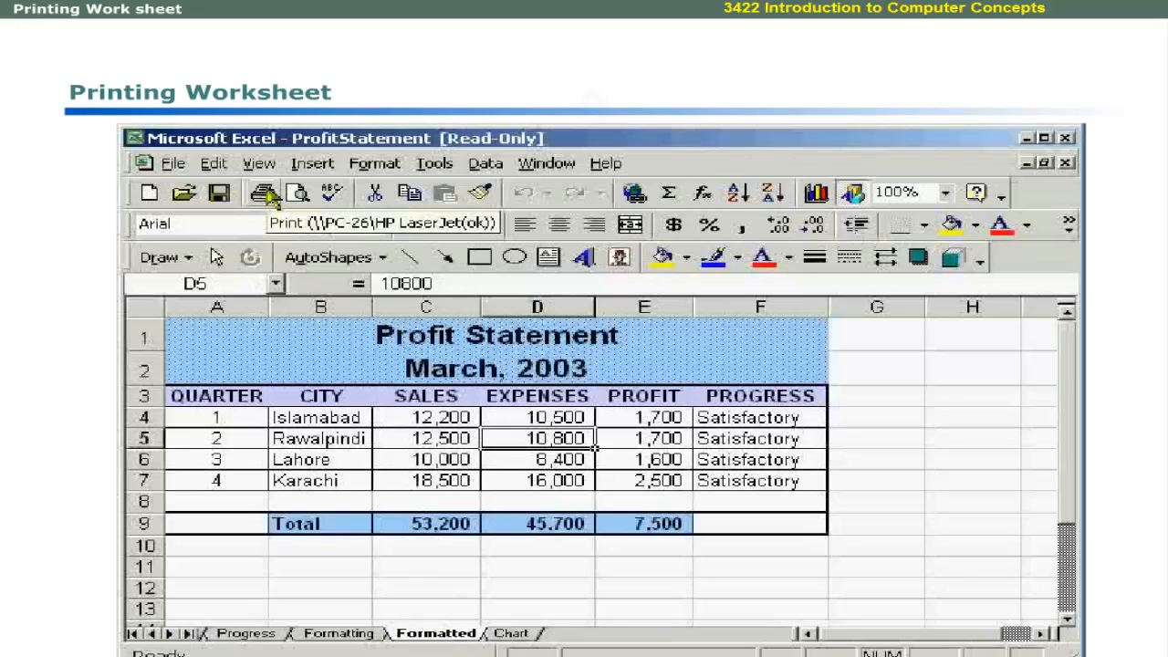
pyautogui.click(297, 193)
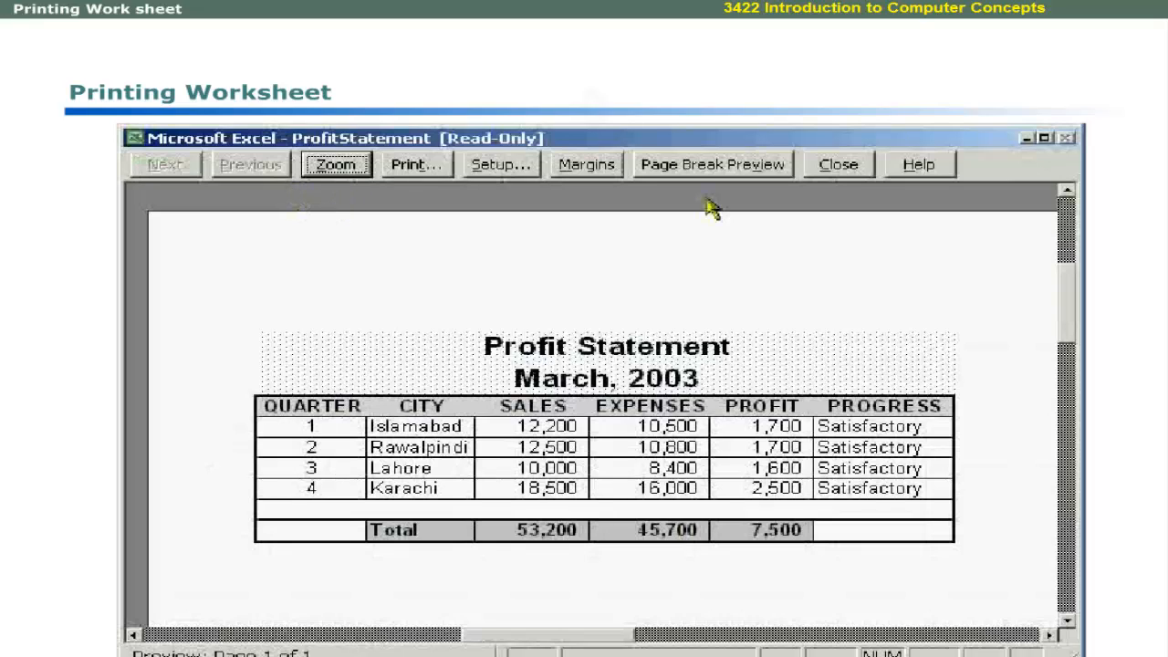
pyautogui.click(838, 165)
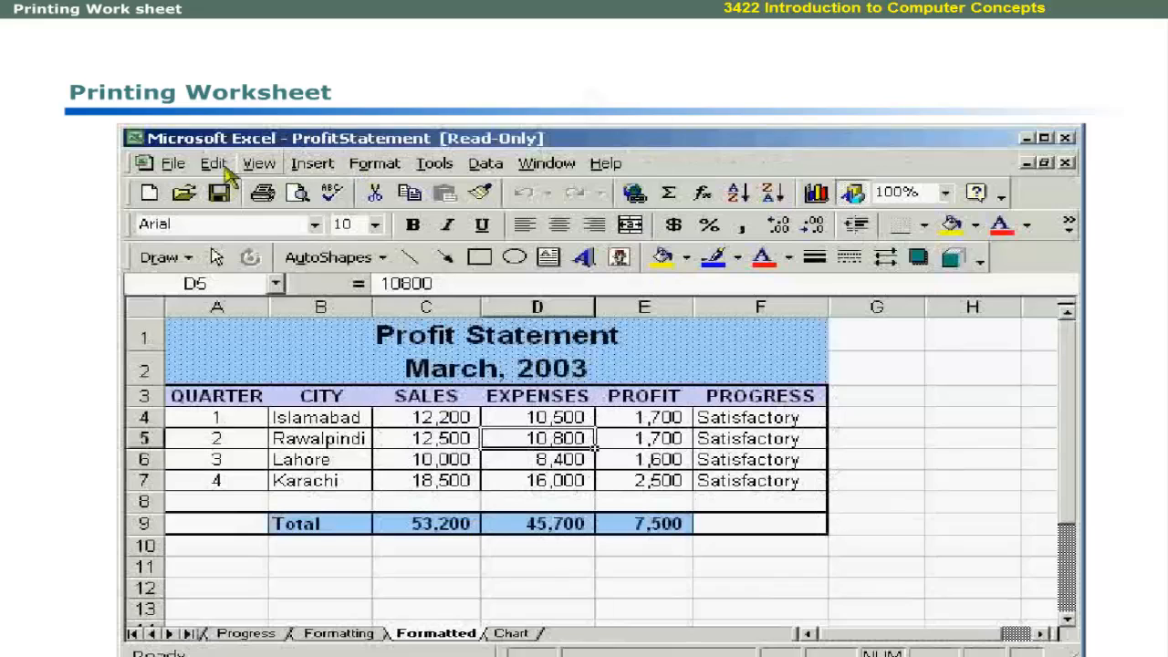
# - Set up a print job on the \\PC-26\HP LaserJet(ok) printer that covers the entire workbook
pyautogui.click(173, 163)
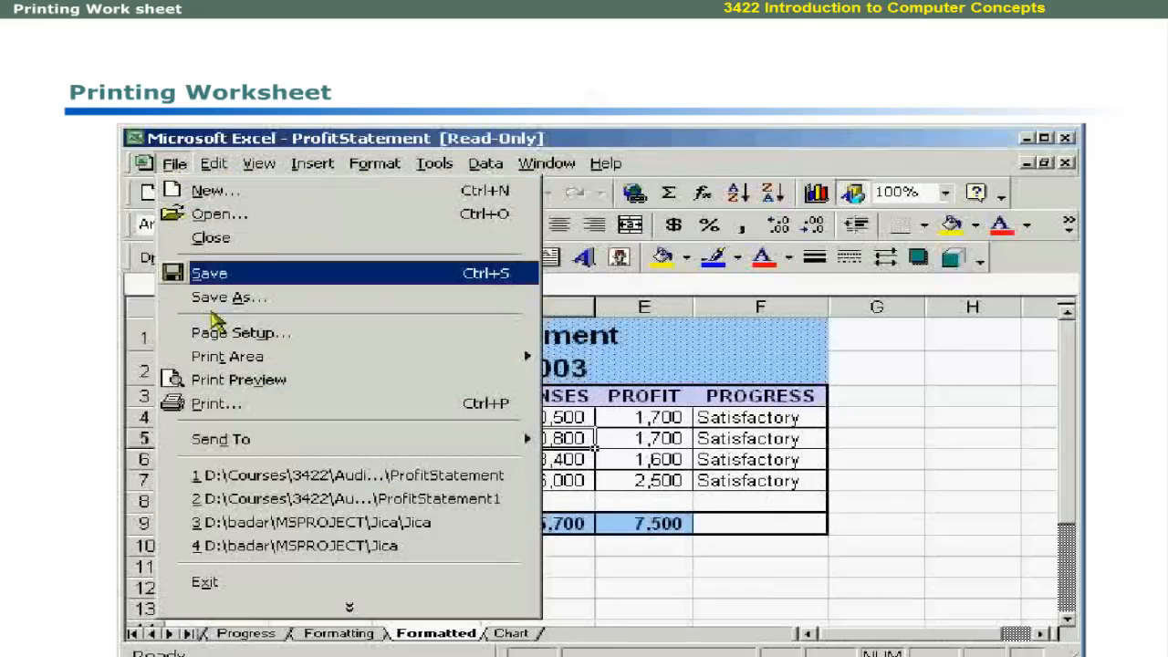
pyautogui.click(244, 422)
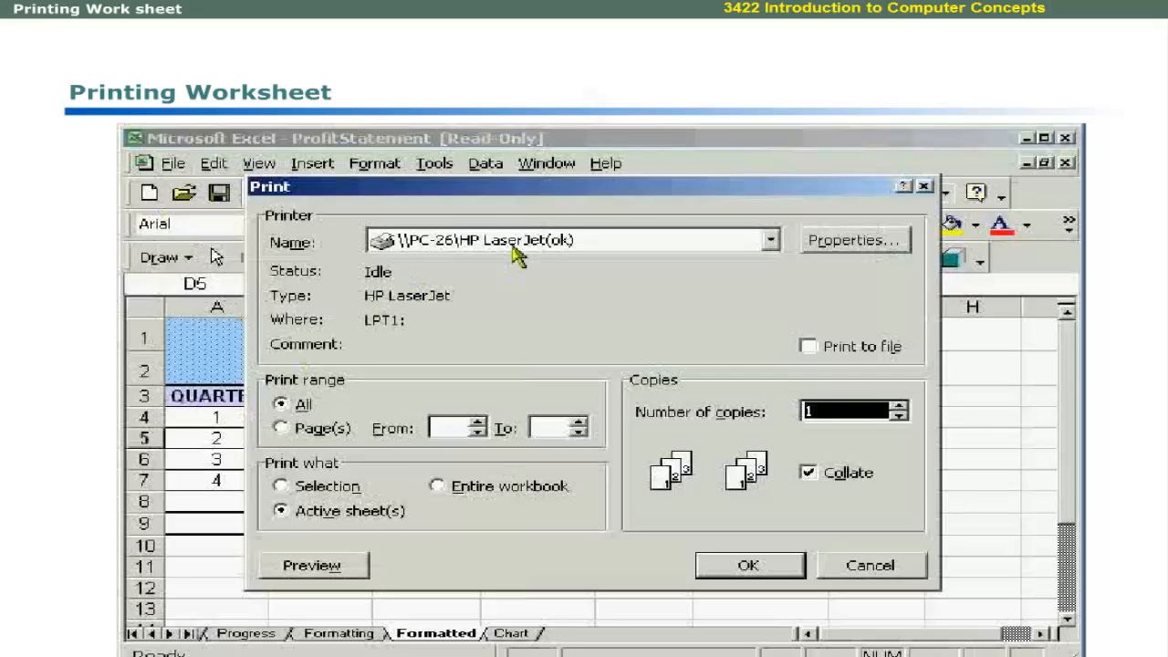
pyautogui.click(771, 241)
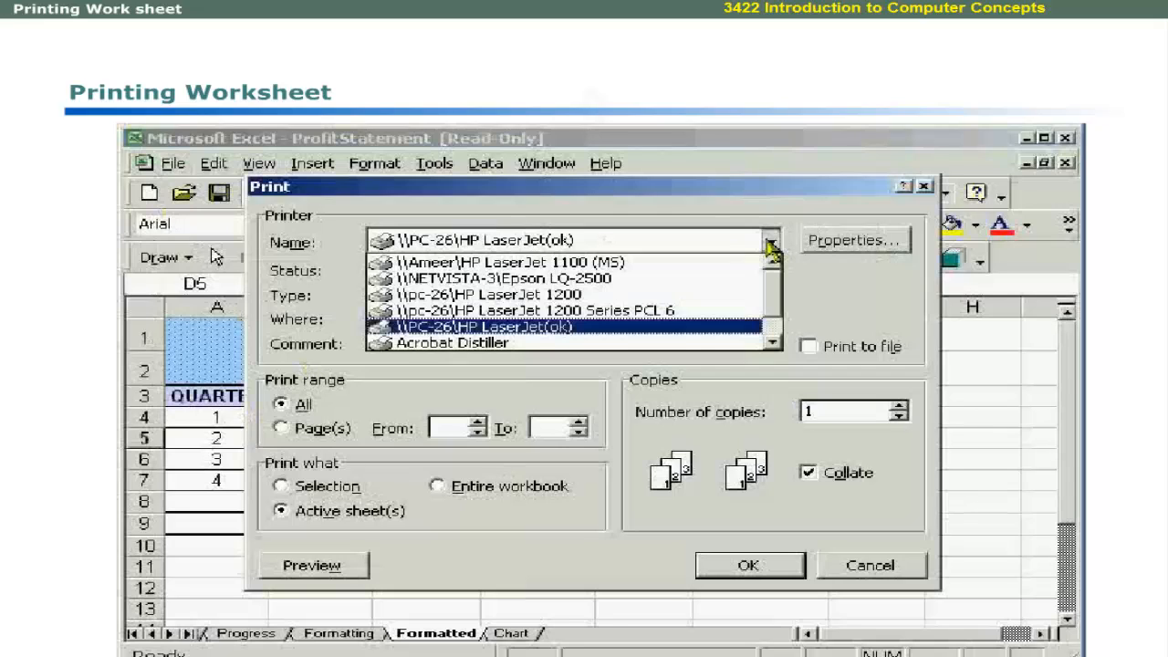
pyautogui.click(576, 329)
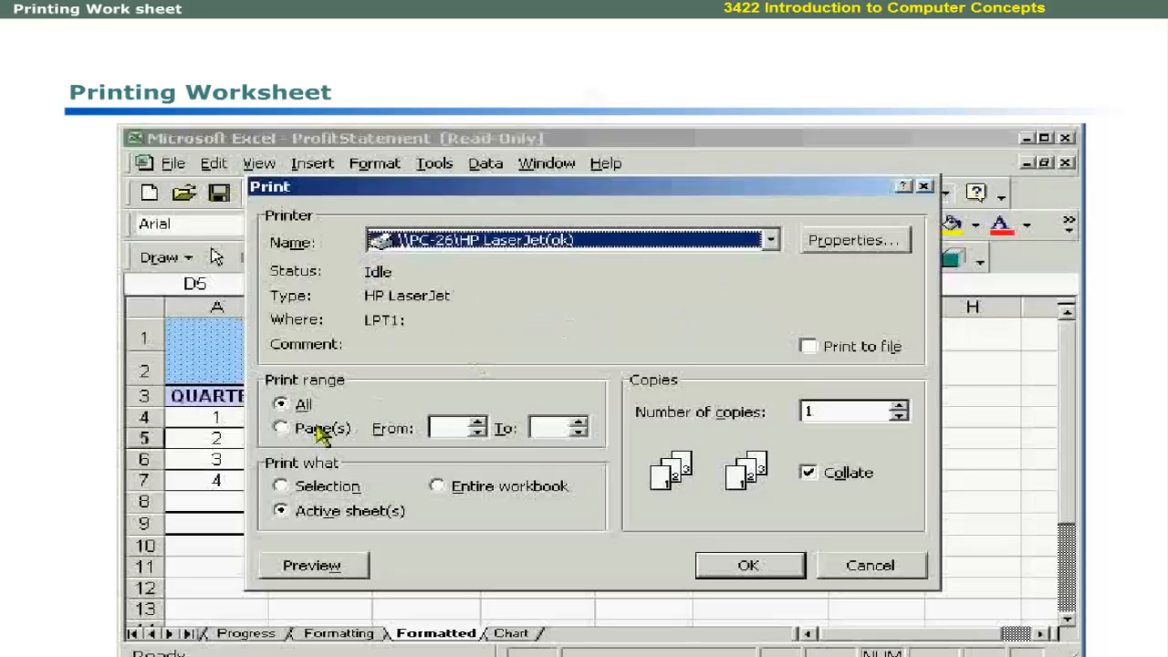
pyautogui.click(315, 488)
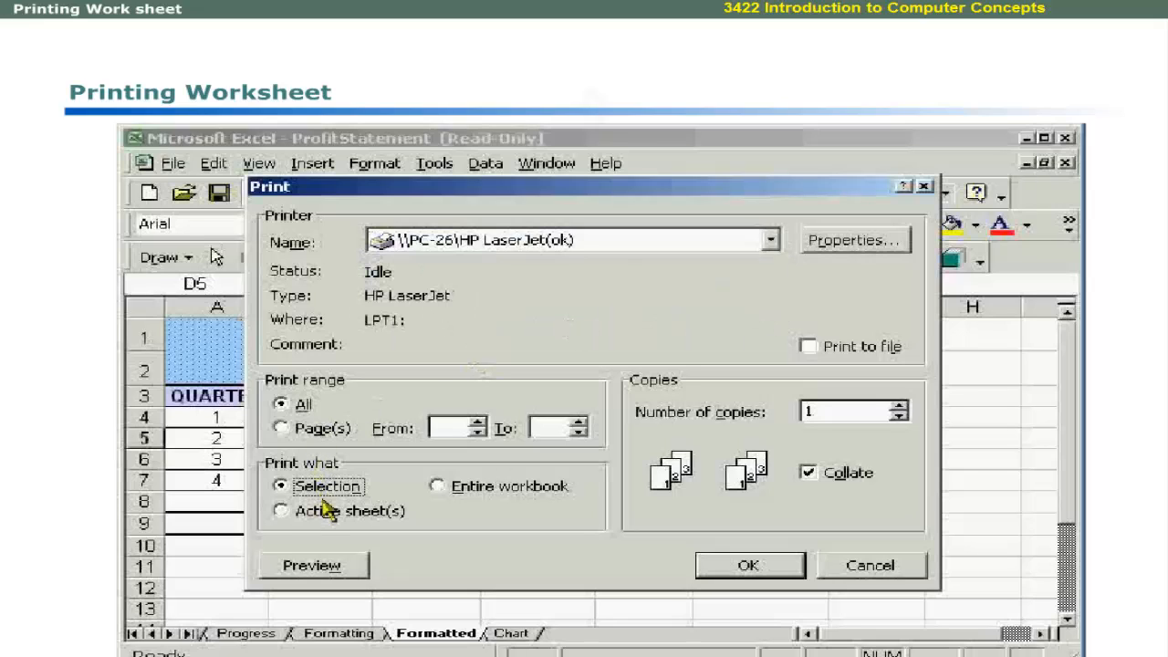
pyautogui.click(328, 513)
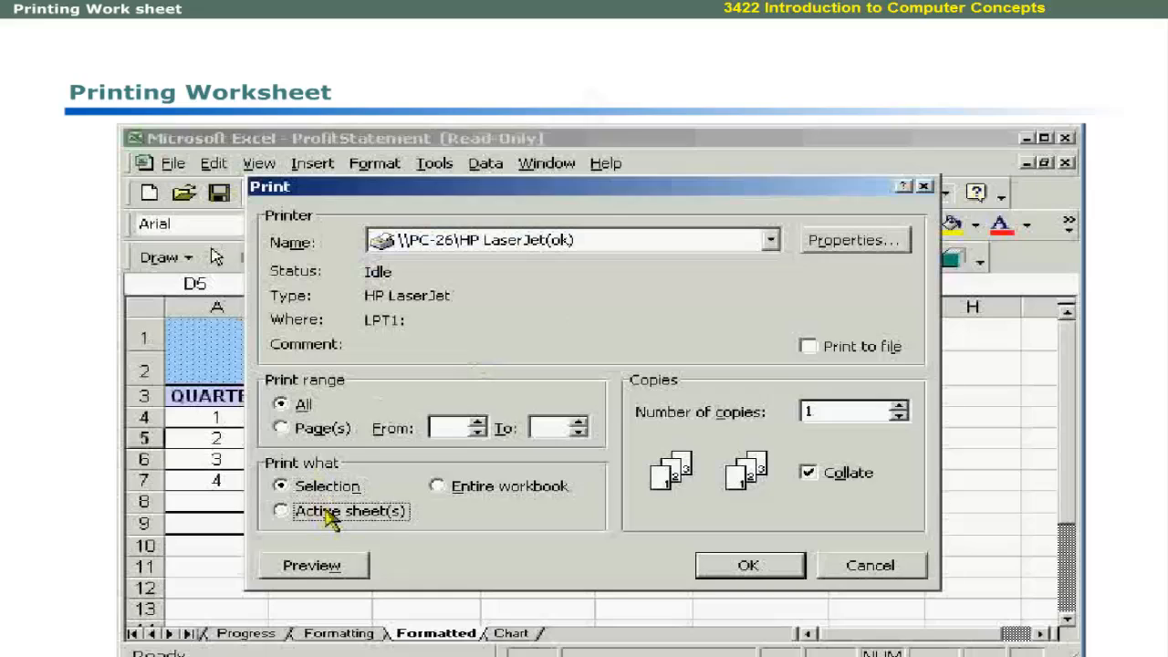
pyautogui.click(453, 490)
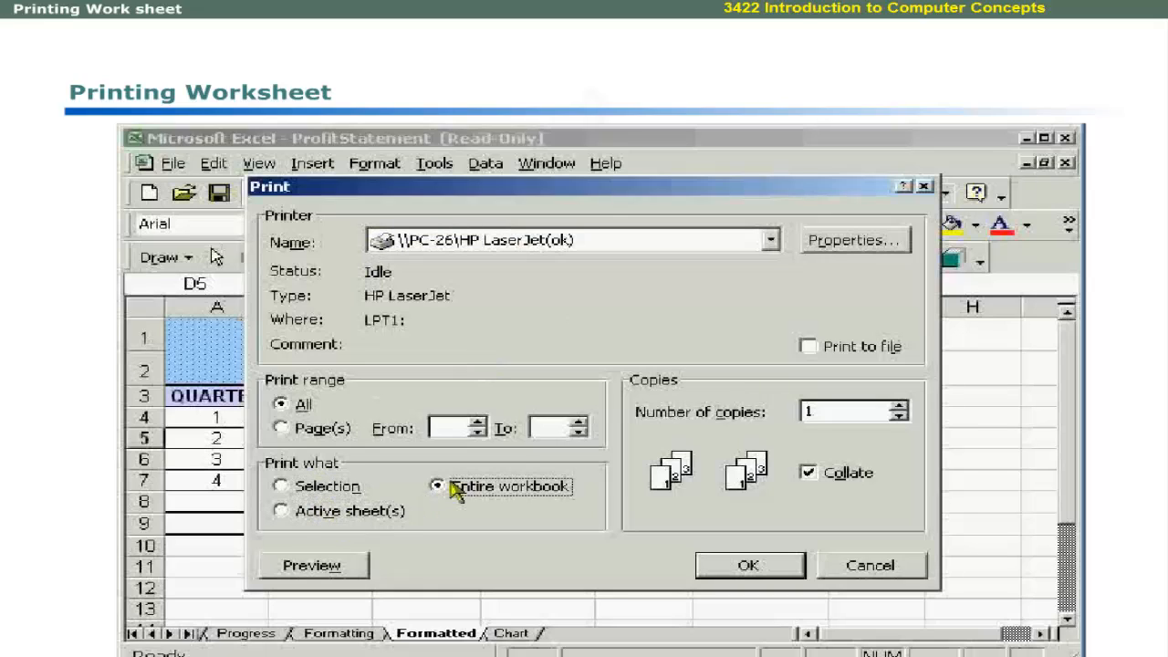